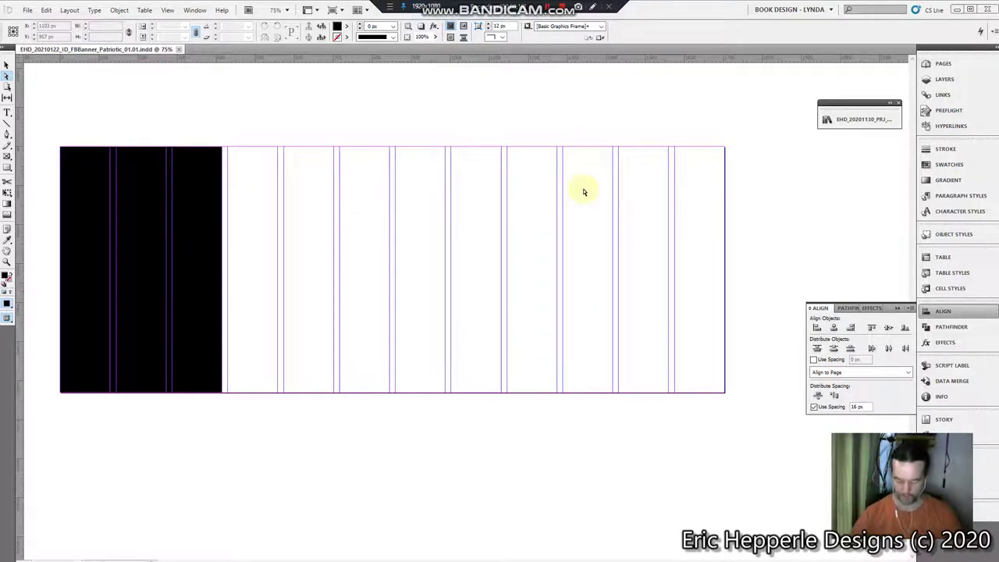
Pick the Gap tool and switch to Chrome's Facebook cover photo size guide.
{"action": "left_click", "coordinate": [7, 99]}
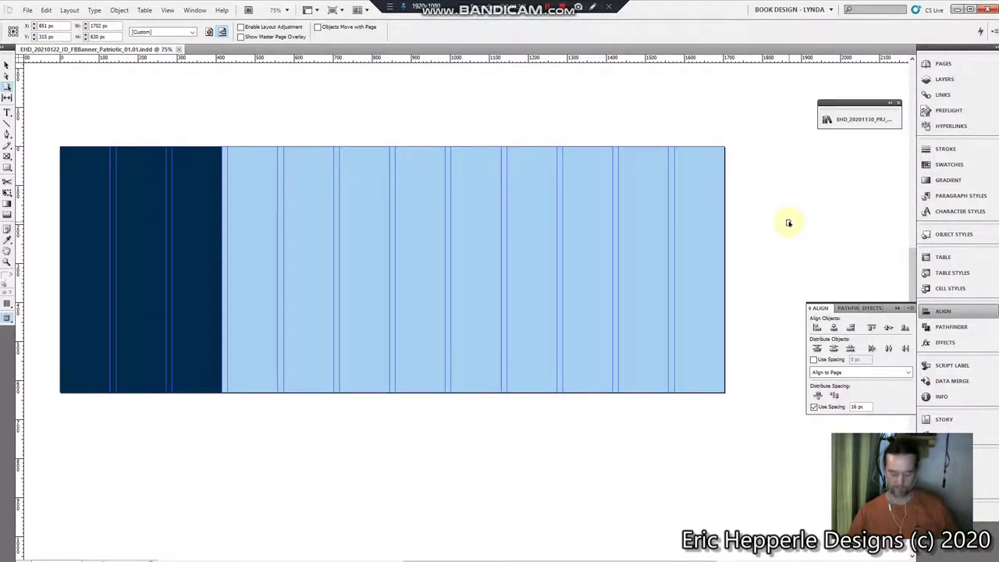
{"action": "key", "text": "alt+Tab"}
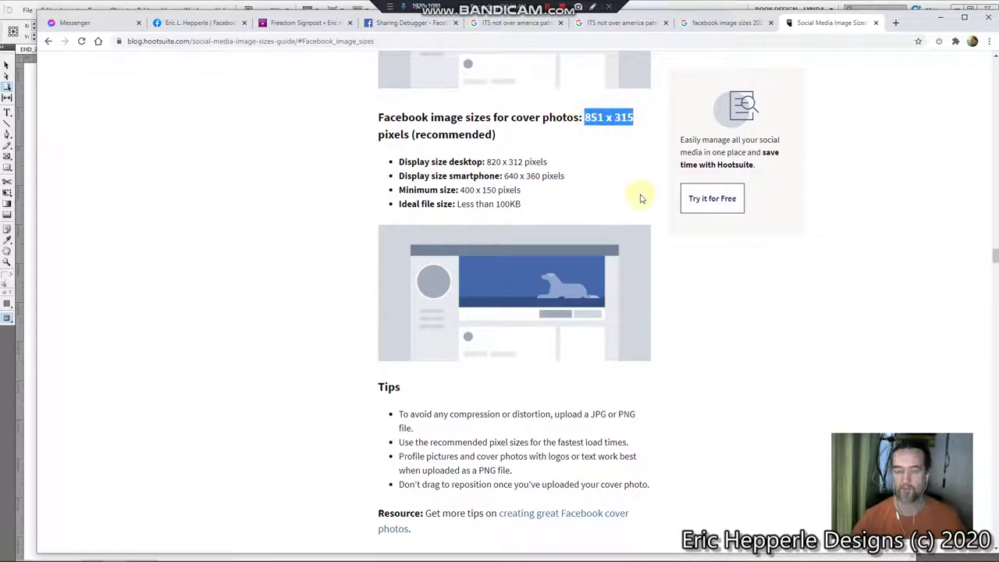
Note the recommended 851 x 315 cover size and return to the InDesign banner.
{"action": "key", "text": "alt+Tab"}
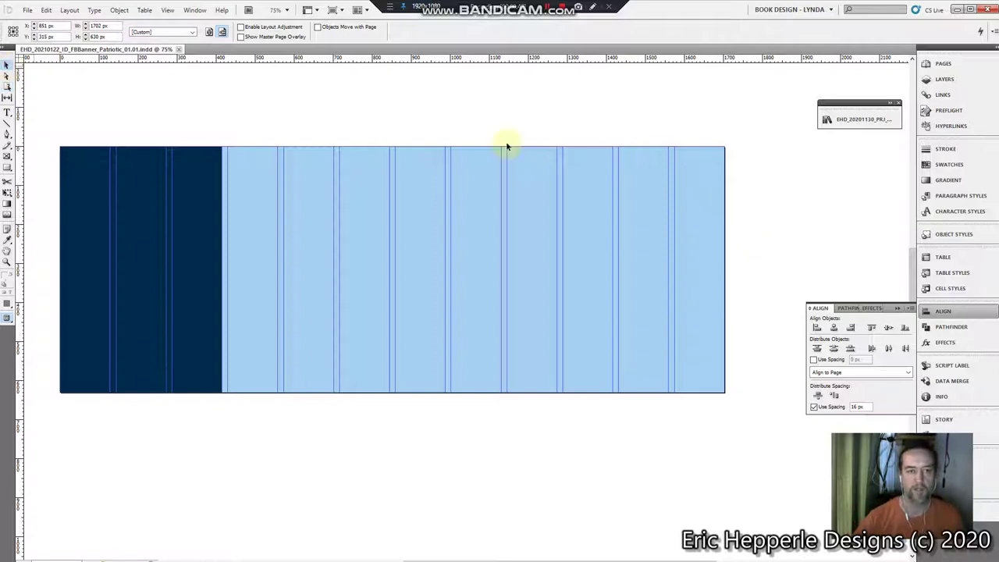
Deselect everything, then select only the black block at the banner's left end.
{"action": "left_click", "coordinate": [778, 203]}
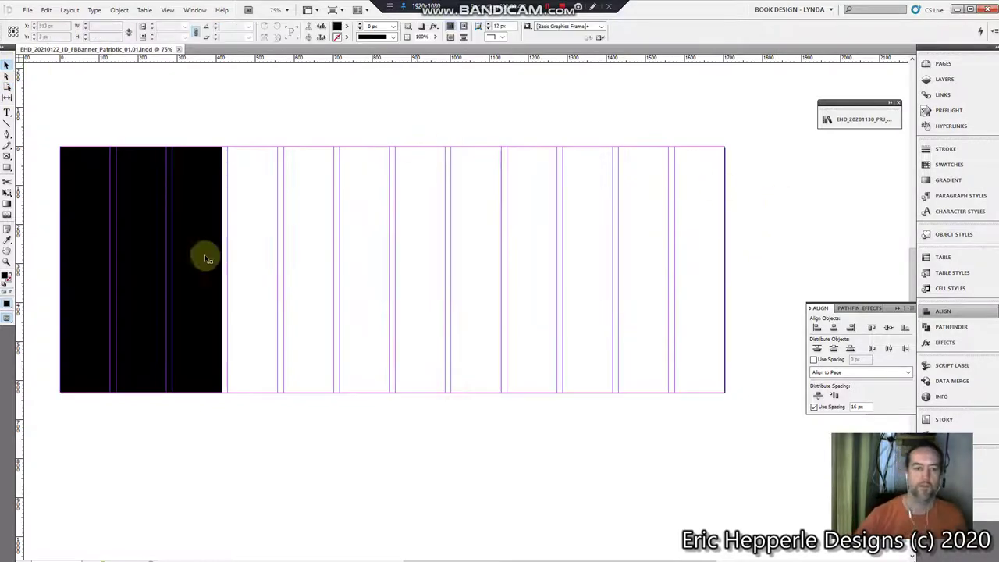
{"action": "left_click", "coordinate": [207, 259]}
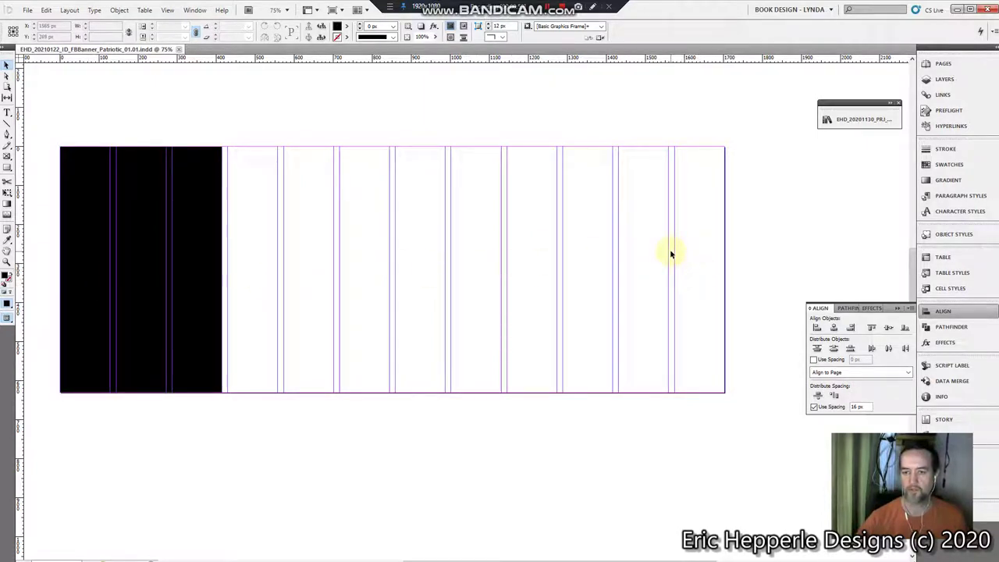
{"action": "left_click", "coordinate": [211, 251]}
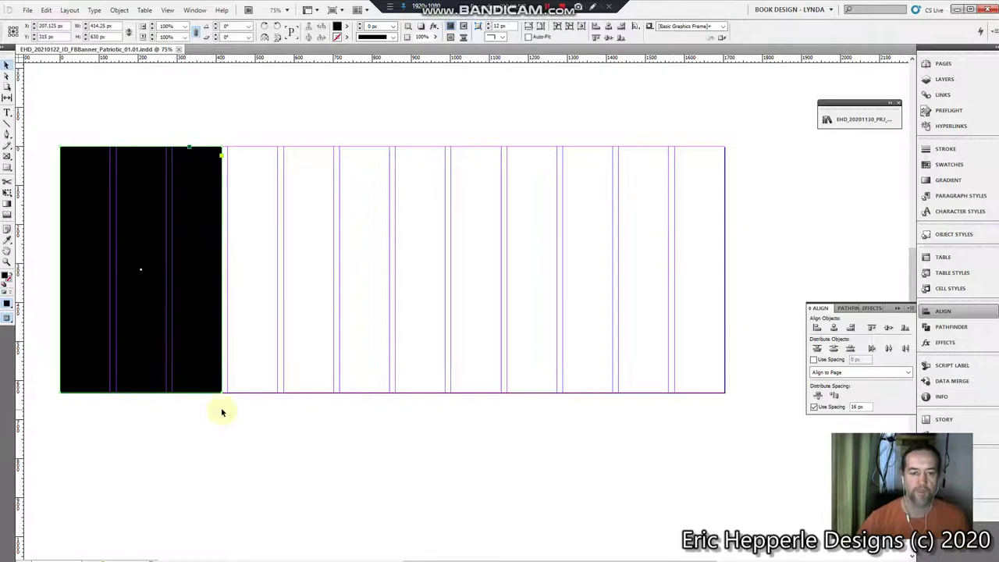
{"action": "left_click", "coordinate": [6, 66]}
{"action": "left_click", "coordinate": [220, 195]}
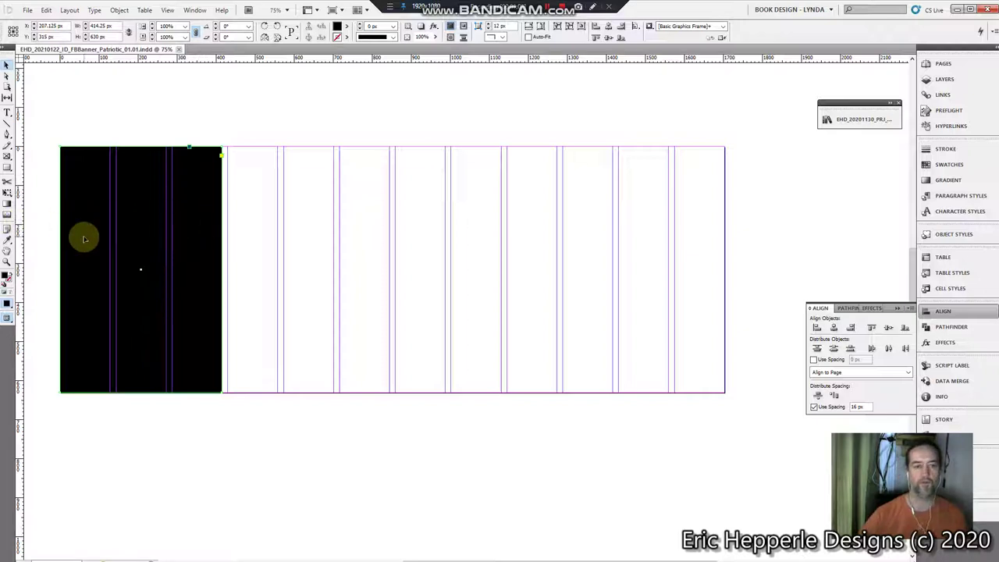
{"action": "left_click", "coordinate": [6, 76]}
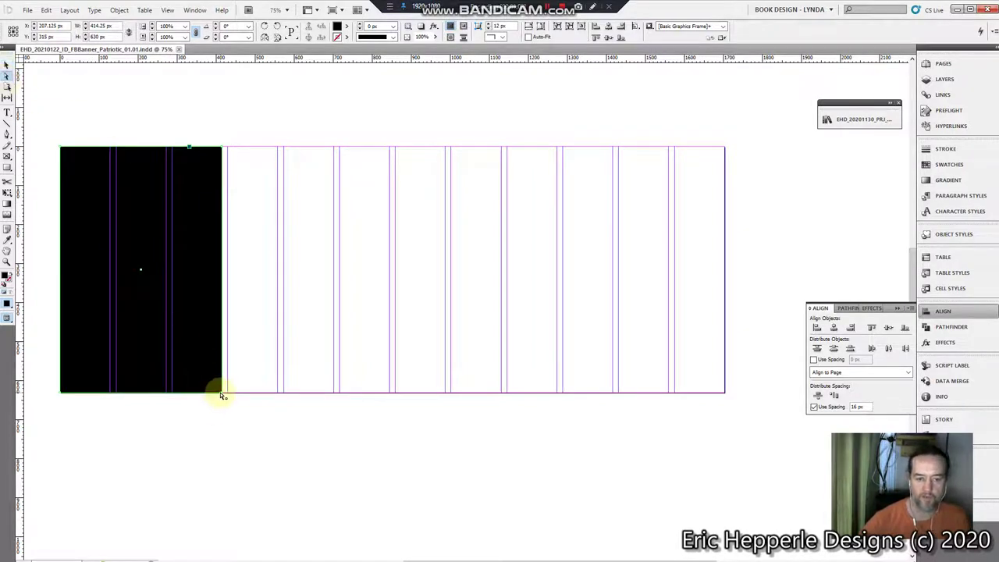
Drag the black block's bottom-right anchor left so its right edge slants diagonally.
{"action": "mouse_move", "coordinate": [223, 395]}
{"action": "left_mouse_down"}
{"action": "mouse_move", "coordinate": [123, 388]}
{"action": "mouse_move", "coordinate": [156, 386]}
{"action": "mouse_move", "coordinate": [142, 389]}
{"action": "left_mouse_up"}
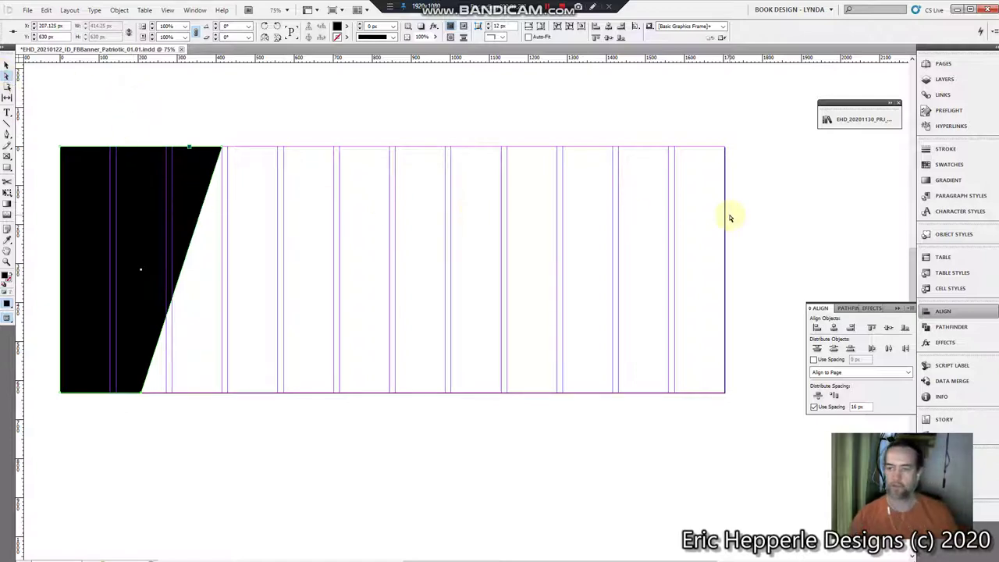
{"action": "left_click", "coordinate": [144, 194]}
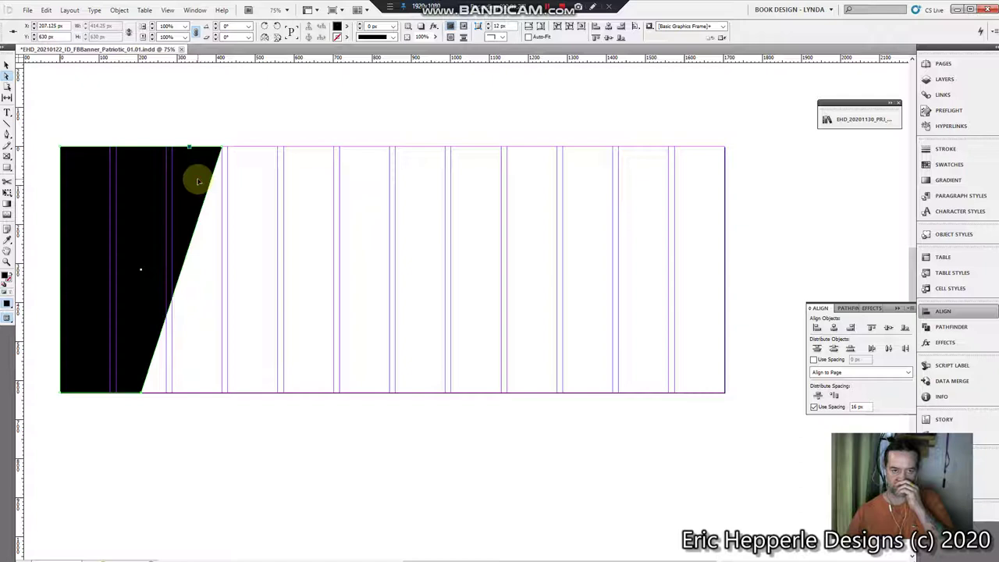
Slant the next frame's edges parallel to the black block, leaving a thin white diagonal gap.
{"action": "left_click_drag", "start_coordinate": [198, 182], "coordinate": [366, 193]}
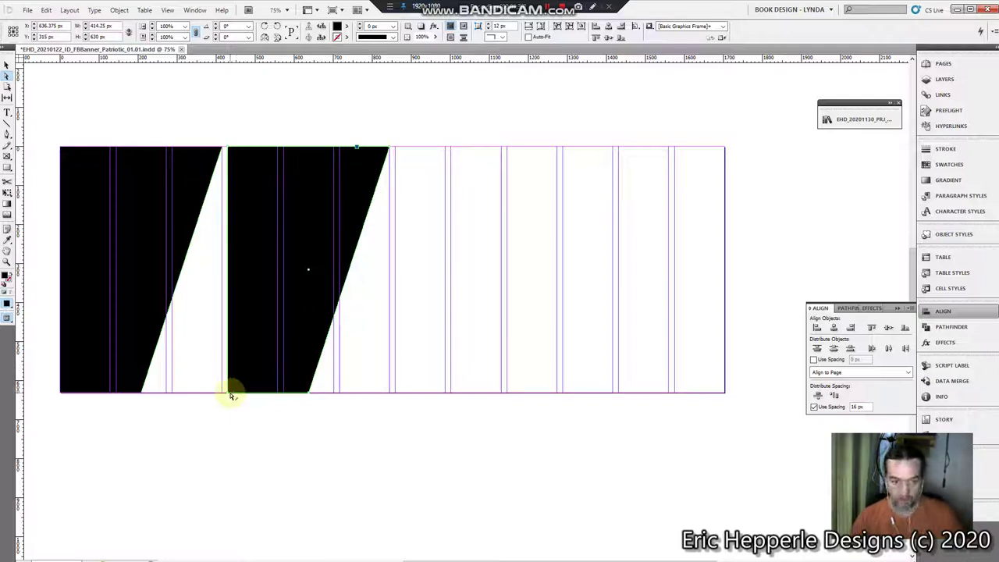
{"action": "left_click_drag", "start_coordinate": [228, 394], "coordinate": [140, 393]}
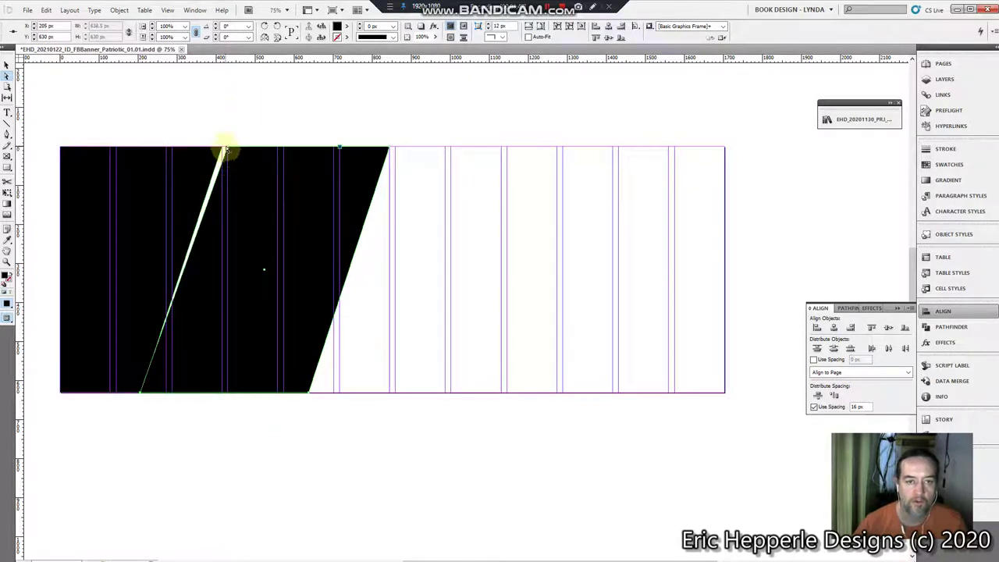
{"action": "left_click_drag", "start_coordinate": [225, 148], "coordinate": [222, 148]}
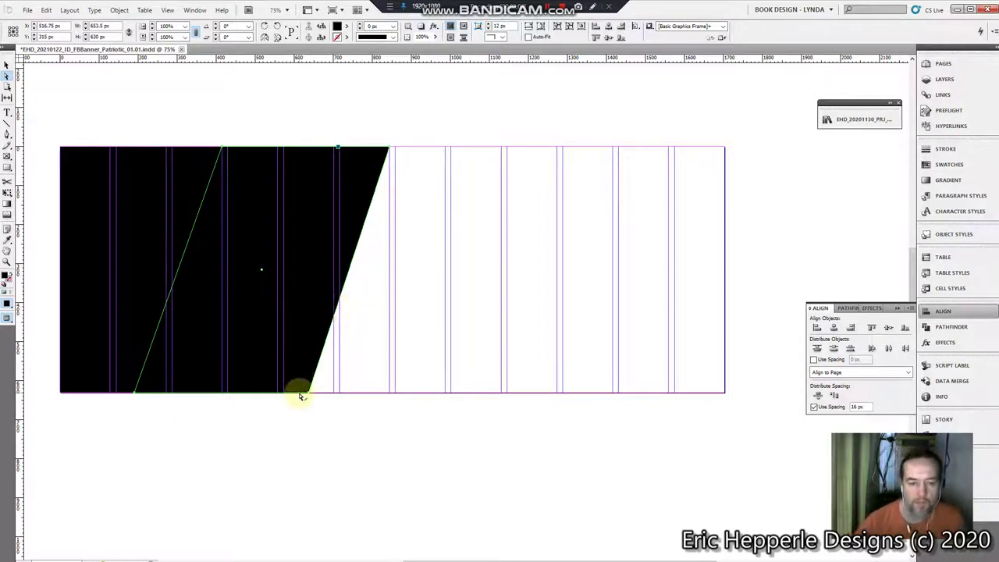
{"action": "left_click_drag", "start_coordinate": [310, 396], "coordinate": [320, 396]}
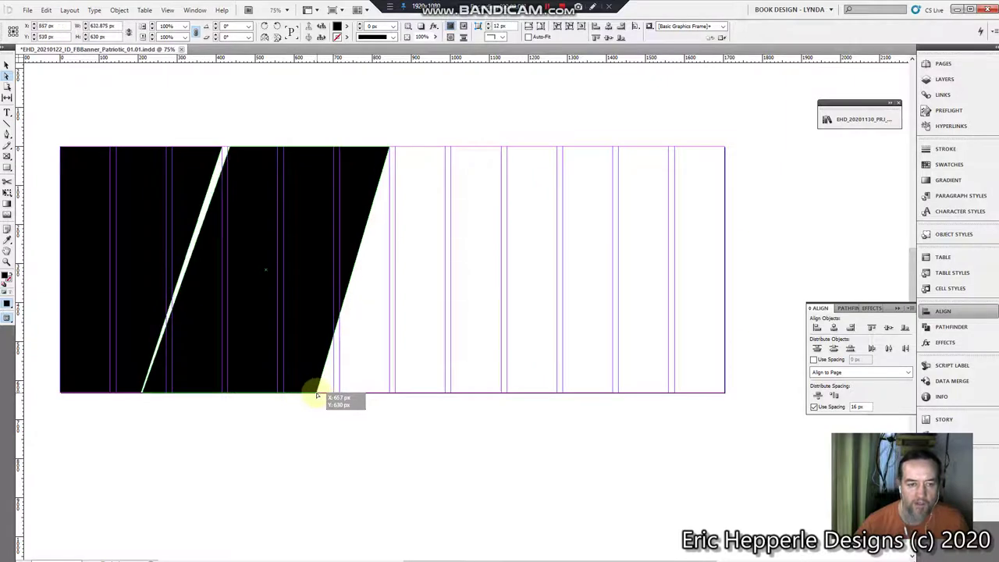
{"action": "left_click_drag", "start_coordinate": [320, 396], "coordinate": [316, 396]}
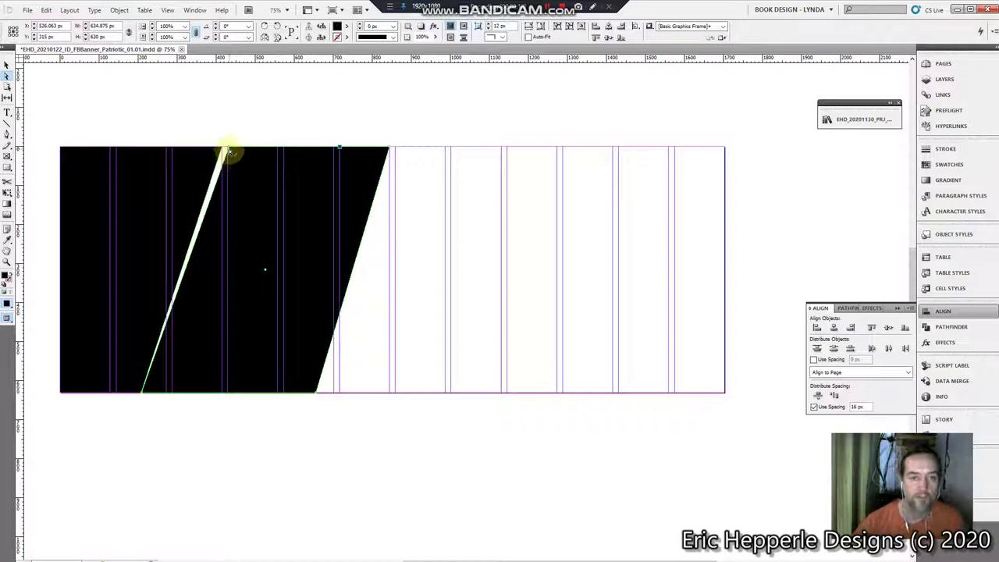
{"action": "left_click_drag", "start_coordinate": [227, 148], "coordinate": [225, 151]}
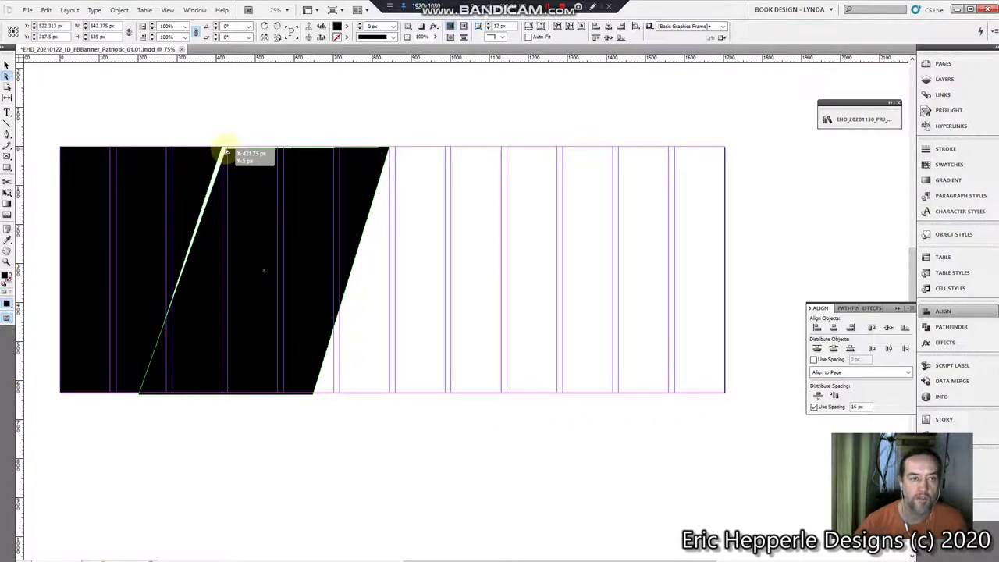
{"action": "left_click_drag", "start_coordinate": [226, 152], "coordinate": [245, 149]}
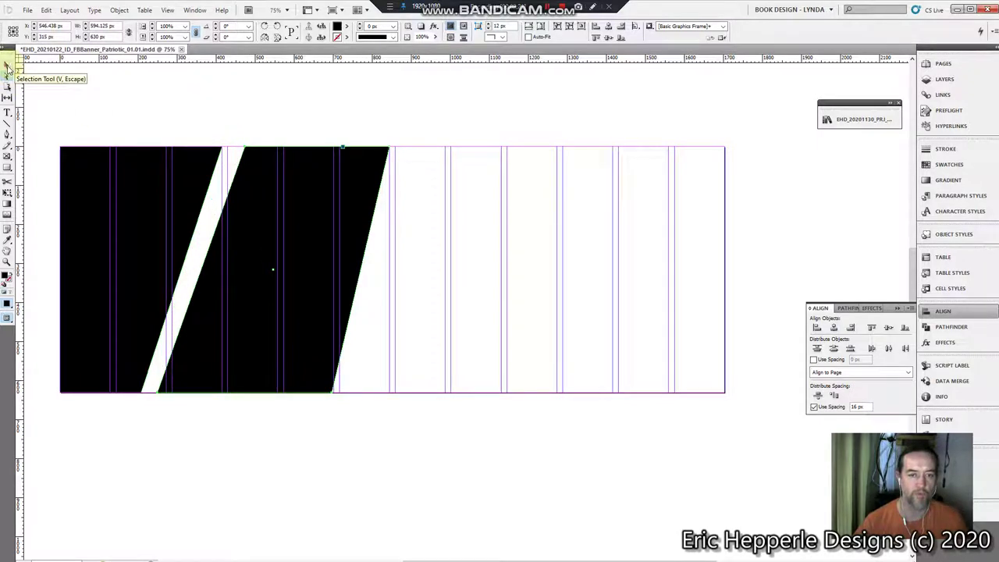
{"action": "left_click", "coordinate": [6, 65]}
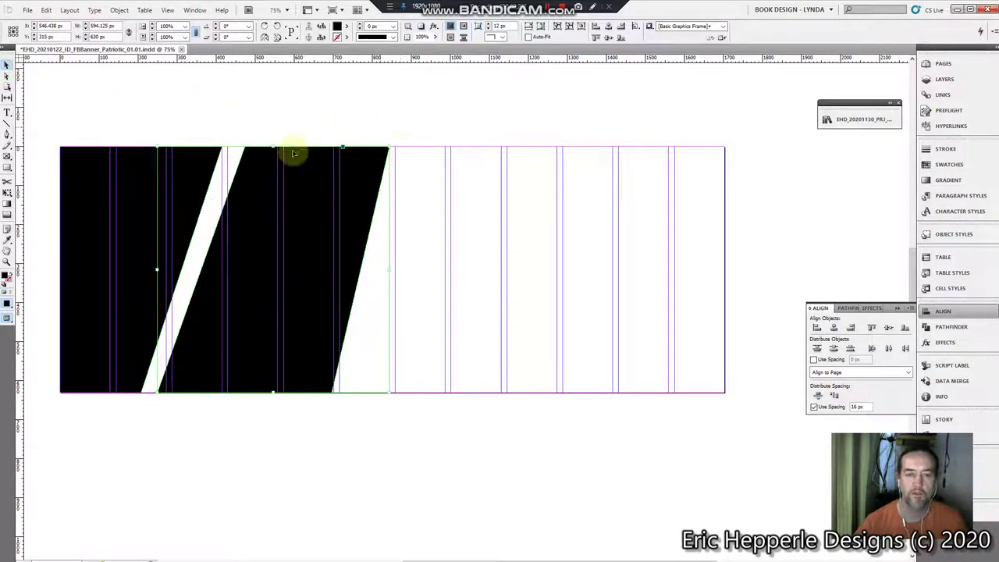
Narrow the white stripe to a sliver and slant the parallelogram's right edge via its corner anchors.
{"action": "left_click", "coordinate": [284, 217]}
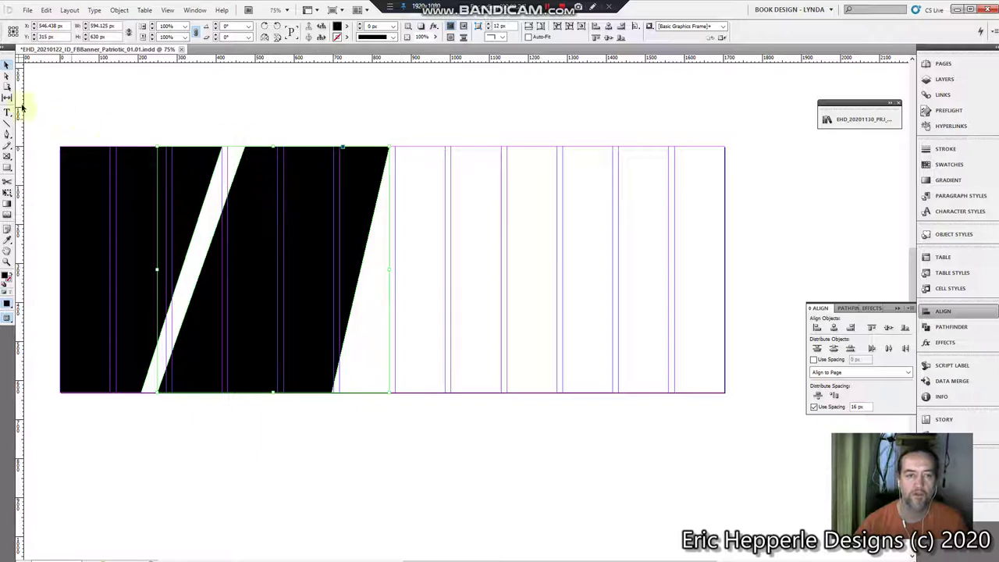
{"action": "left_click", "coordinate": [8, 76]}
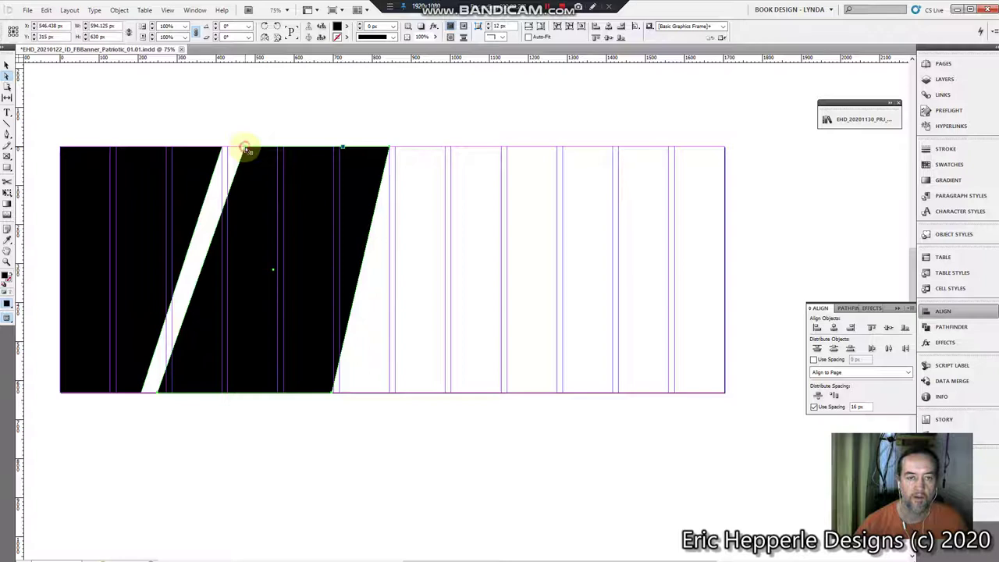
{"action": "left_click_drag", "start_coordinate": [246, 148], "coordinate": [245, 151]}
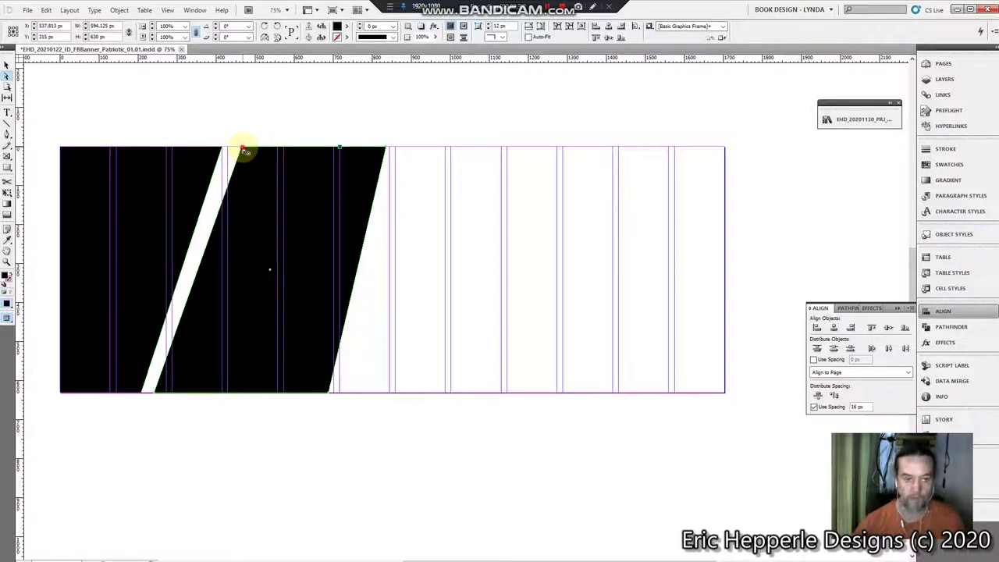
{"action": "left_click_drag", "start_coordinate": [243, 151], "coordinate": [245, 151]}
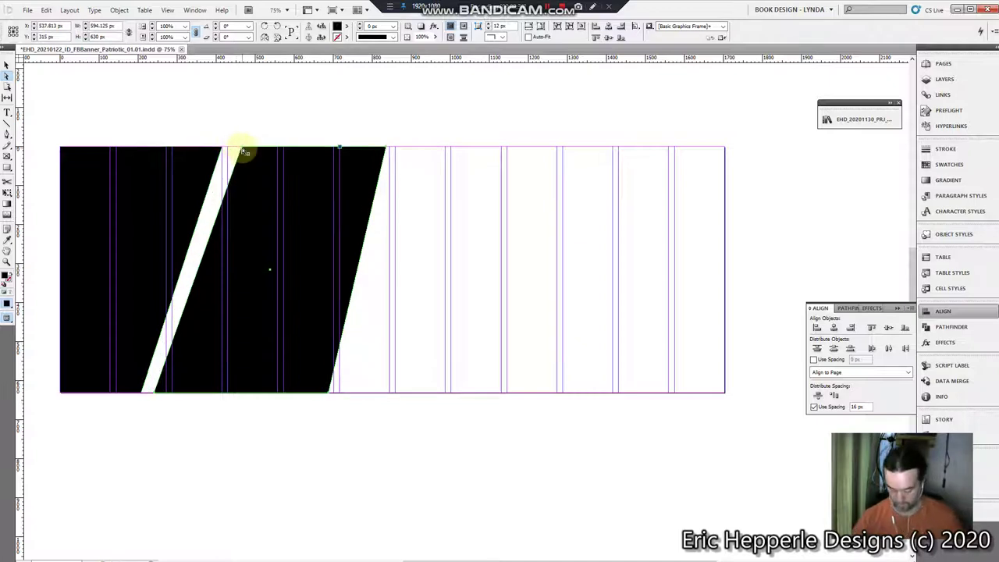
{"action": "left_click_drag", "start_coordinate": [245, 151], "coordinate": [234, 146]}
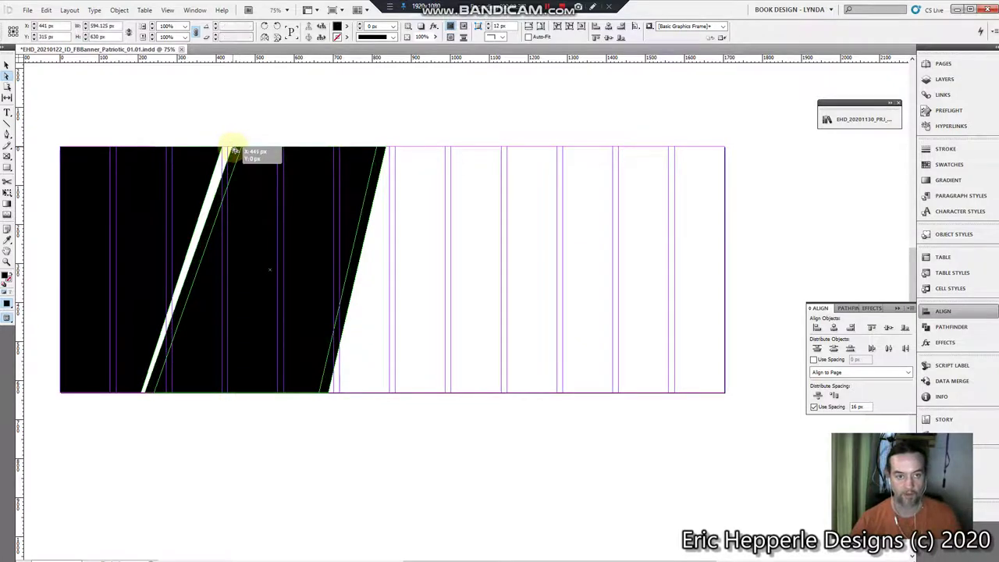
{"action": "key", "text": "ctrl+z"}
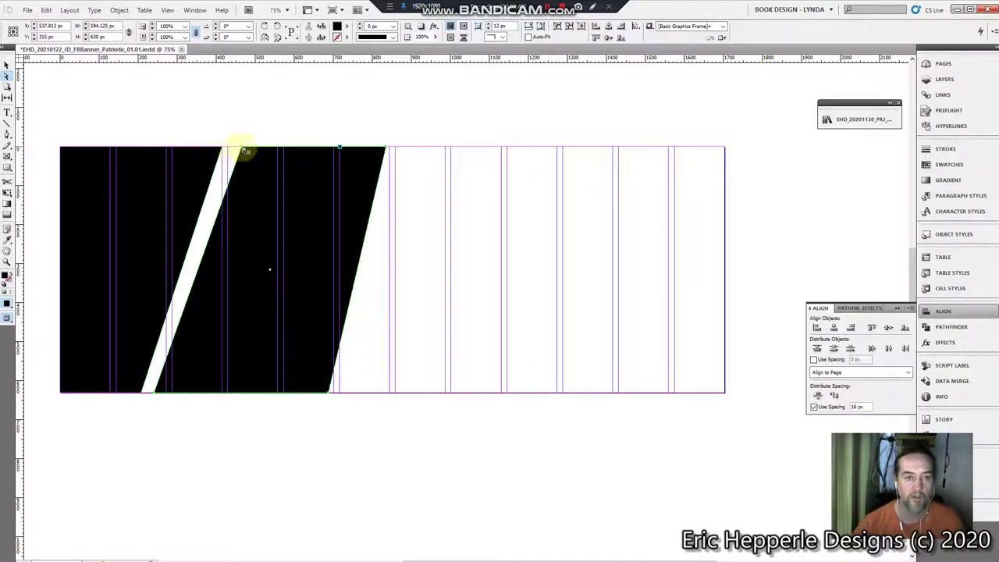
{"action": "left_click_drag", "start_coordinate": [241, 147], "coordinate": [223, 149]}
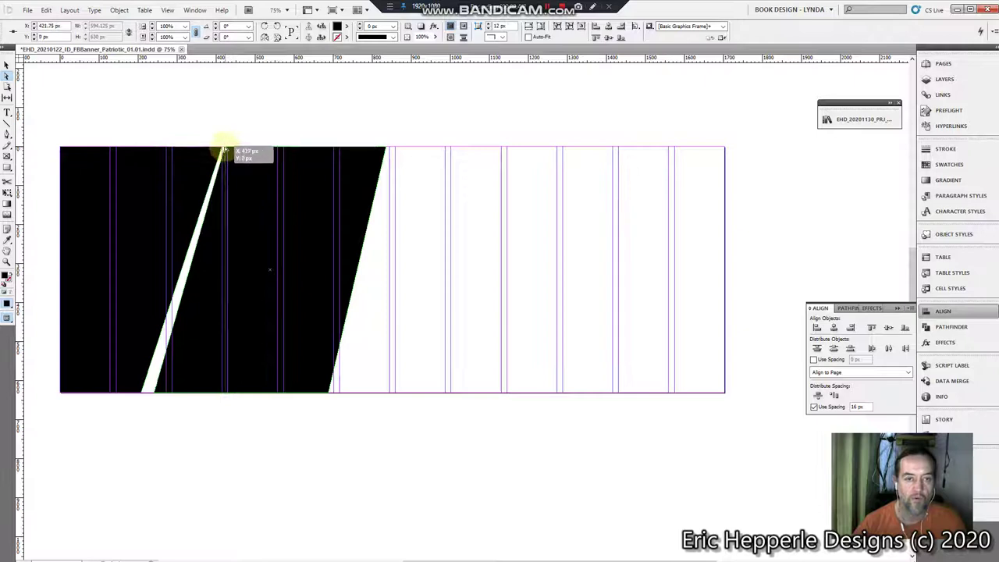
{"action": "left_click_drag", "start_coordinate": [222, 149], "coordinate": [221, 149]}
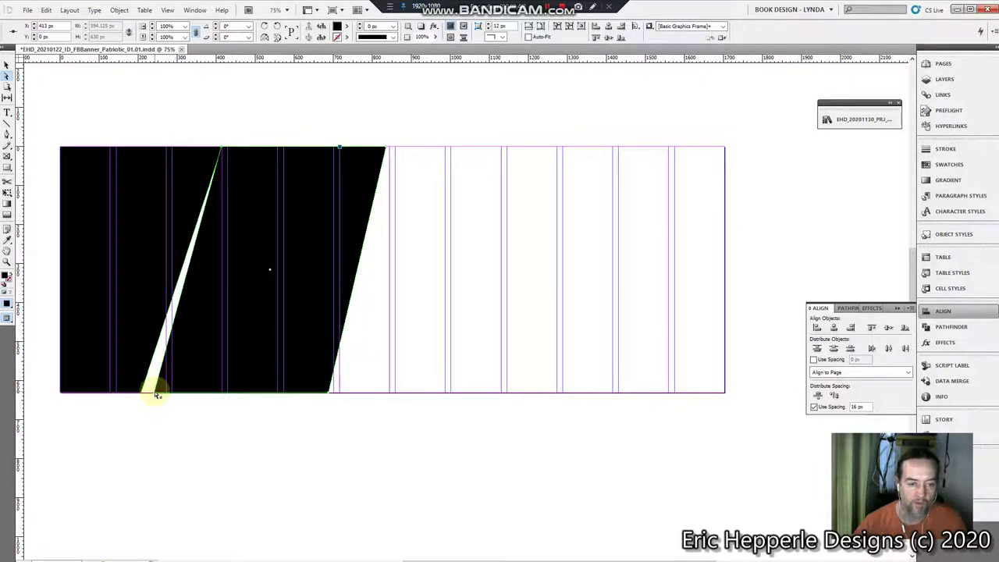
{"action": "left_click_drag", "start_coordinate": [156, 395], "coordinate": [141, 392]}
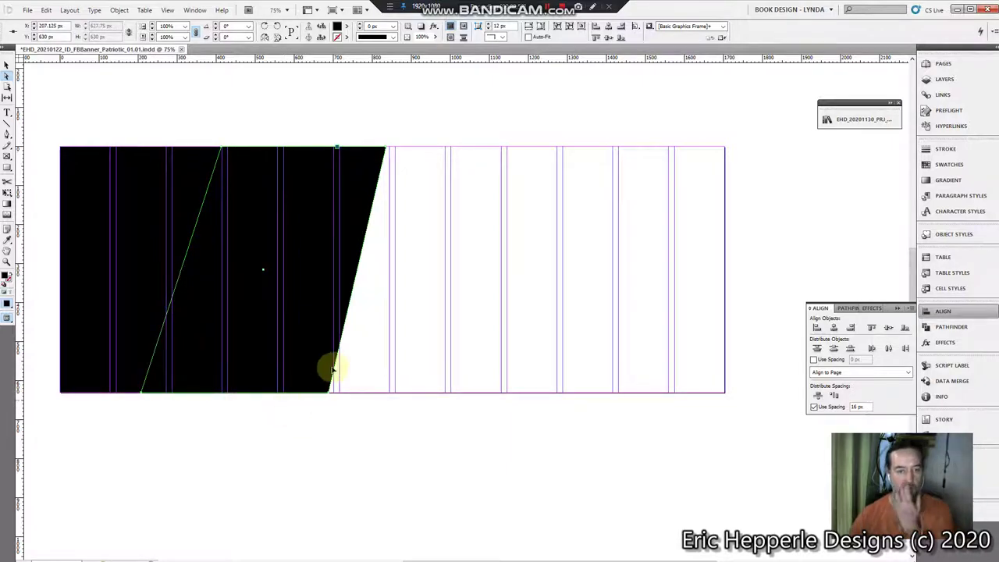
{"action": "left_click_drag", "start_coordinate": [327, 394], "coordinate": [309, 392]}
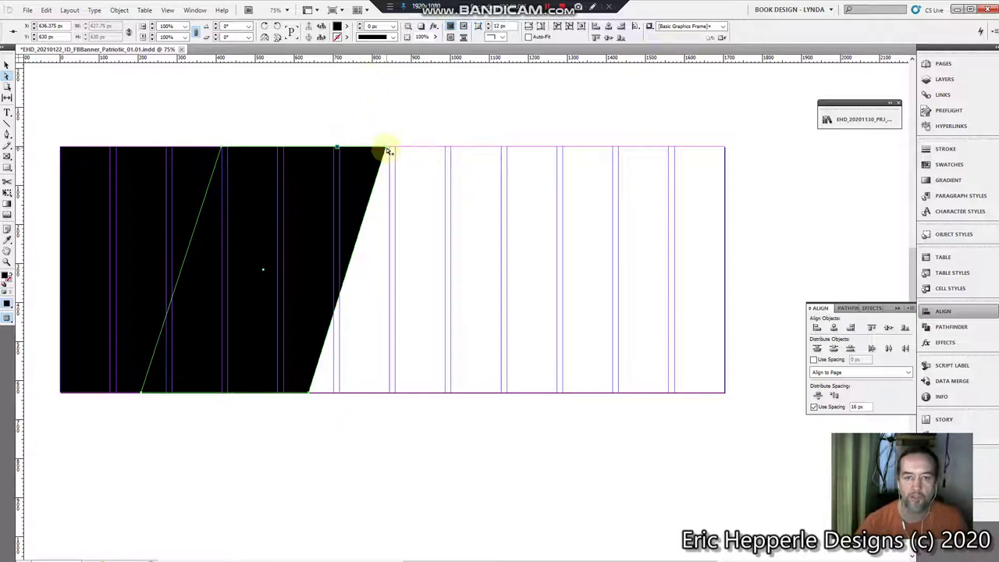
{"action": "left_click_drag", "start_coordinate": [387, 149], "coordinate": [390, 150]}
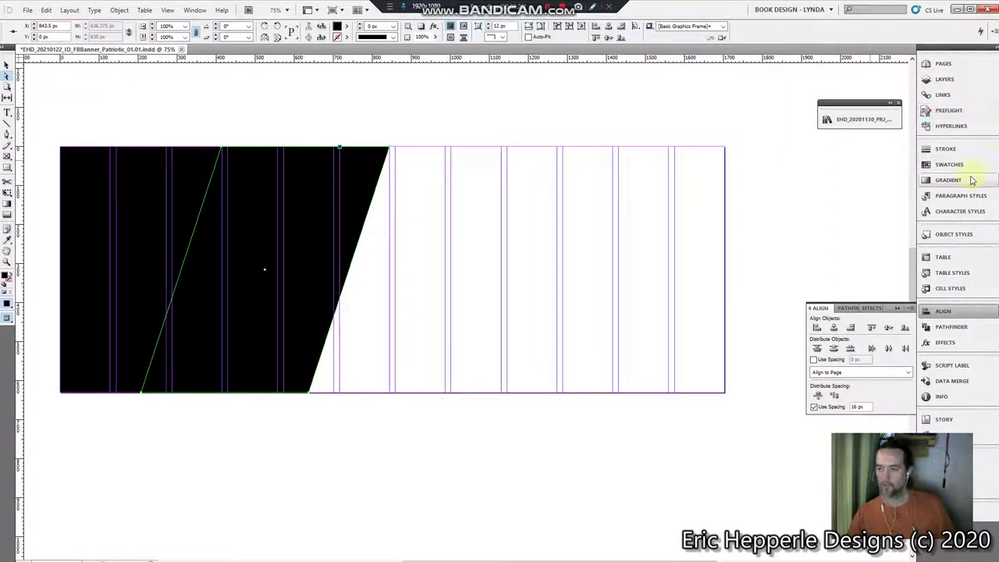
Fill the parallelogram with [Black] 40% grey, Alt-drag two copies rightward, and select all panels.
{"action": "left_click", "coordinate": [974, 164]}
{"action": "left_click", "coordinate": [835, 334]}
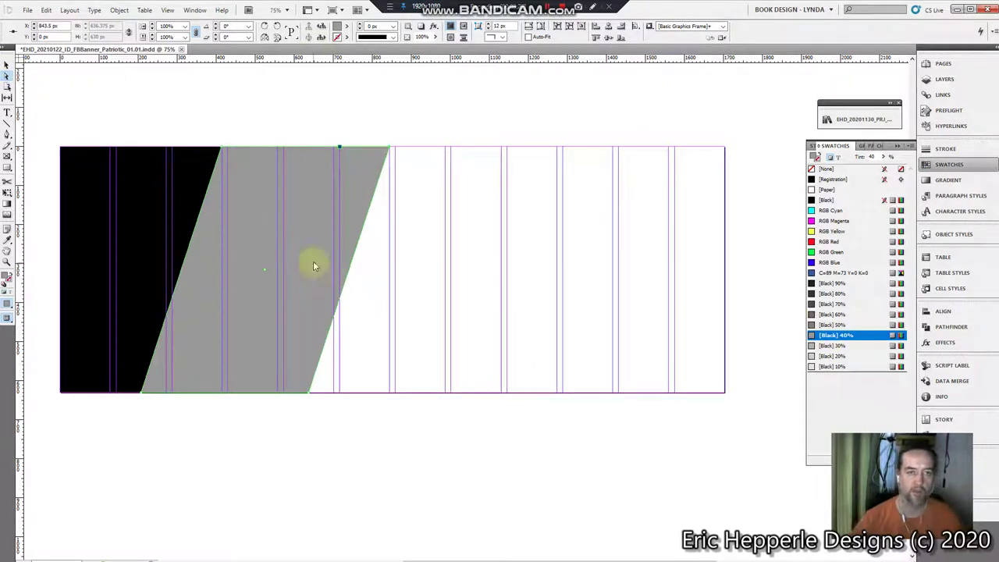
{"action": "left_click", "coordinate": [301, 228]}
{"action": "left_click_drag", "start_coordinate": [317, 231], "coordinate": [475, 241], "text": "alt"}
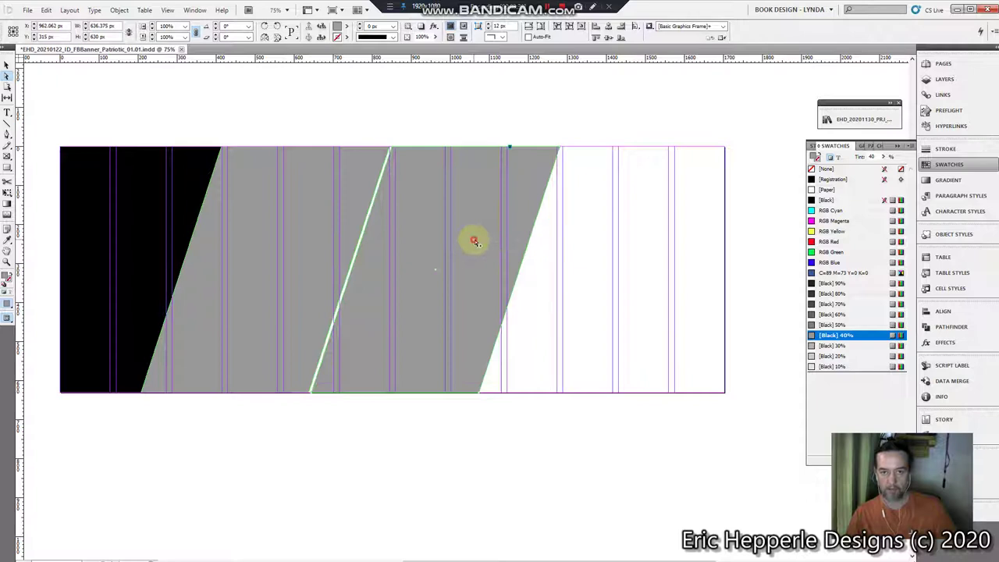
{"action": "left_click_drag", "start_coordinate": [475, 241], "coordinate": [647, 250], "text": "alt"}
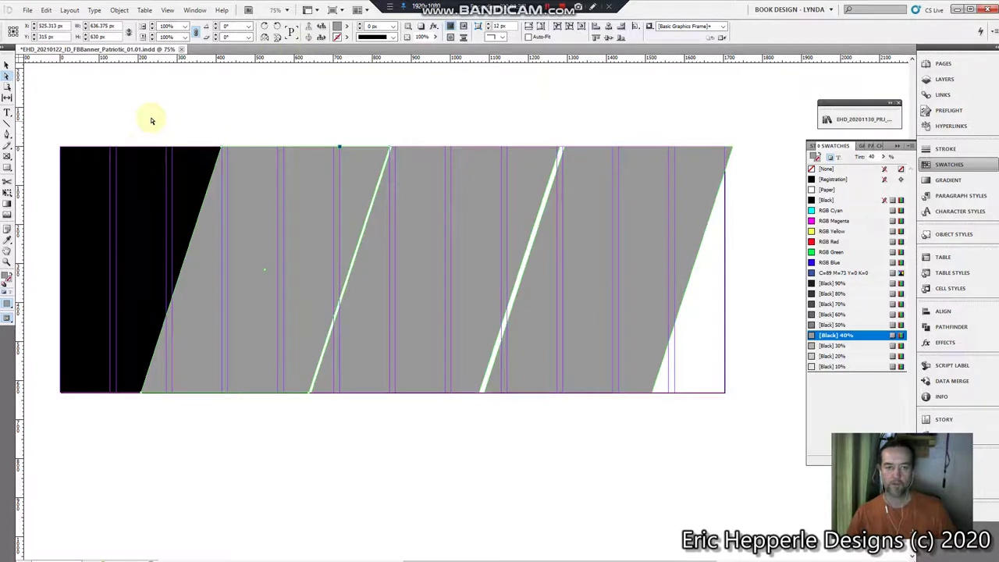
{"action": "mouse_move", "coordinate": [152, 118]}
{"action": "left_mouse_down"}
{"action": "mouse_move", "coordinate": [500, 240]}
{"action": "mouse_move", "coordinate": [661, 258]}
{"action": "left_mouse_up"}
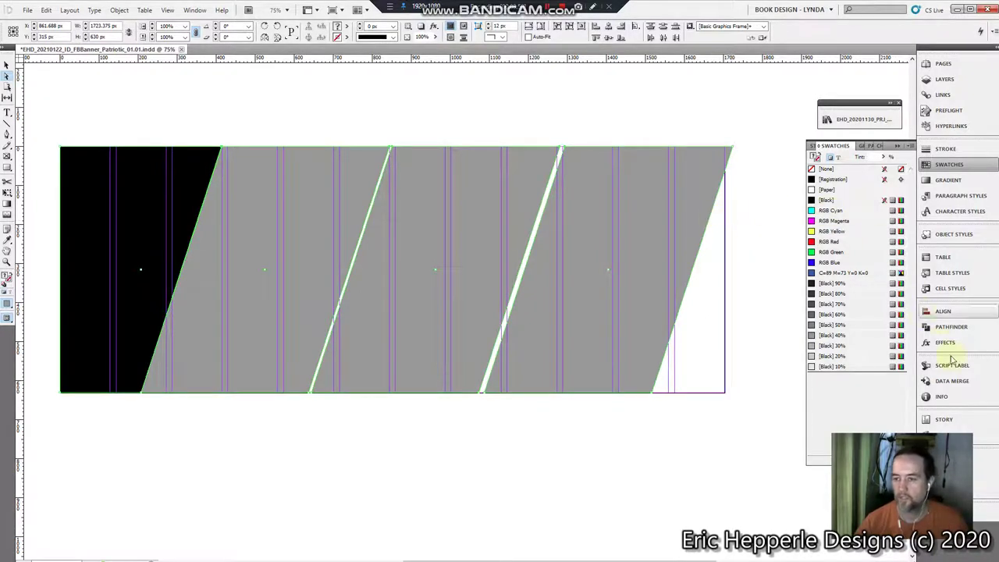
{"action": "left_click", "coordinate": [953, 312]}
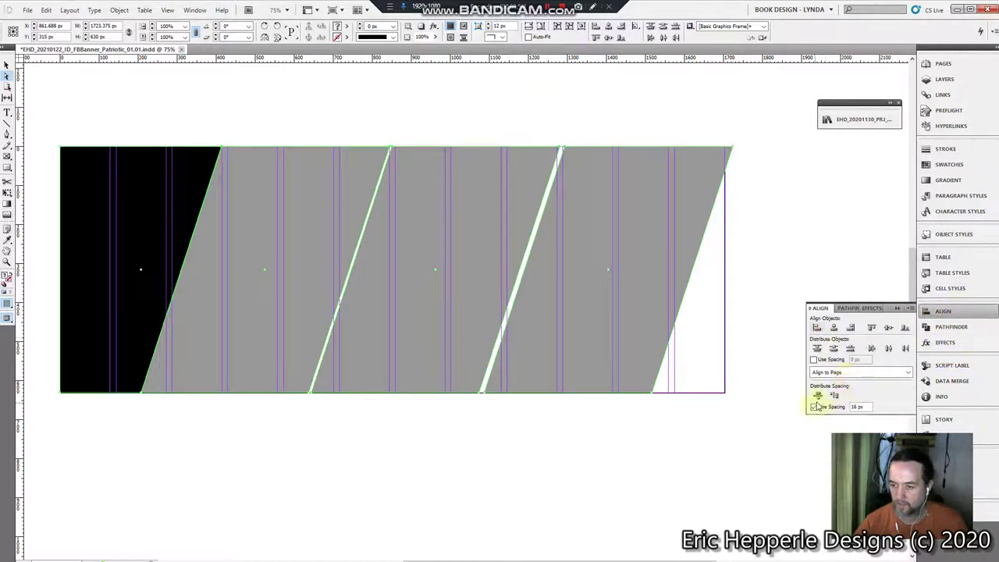
Set Use Spacing to 6 px and distribute the panels horizontally, aligned to selection.
{"action": "left_click_drag", "start_coordinate": [868, 407], "coordinate": [849, 408]}
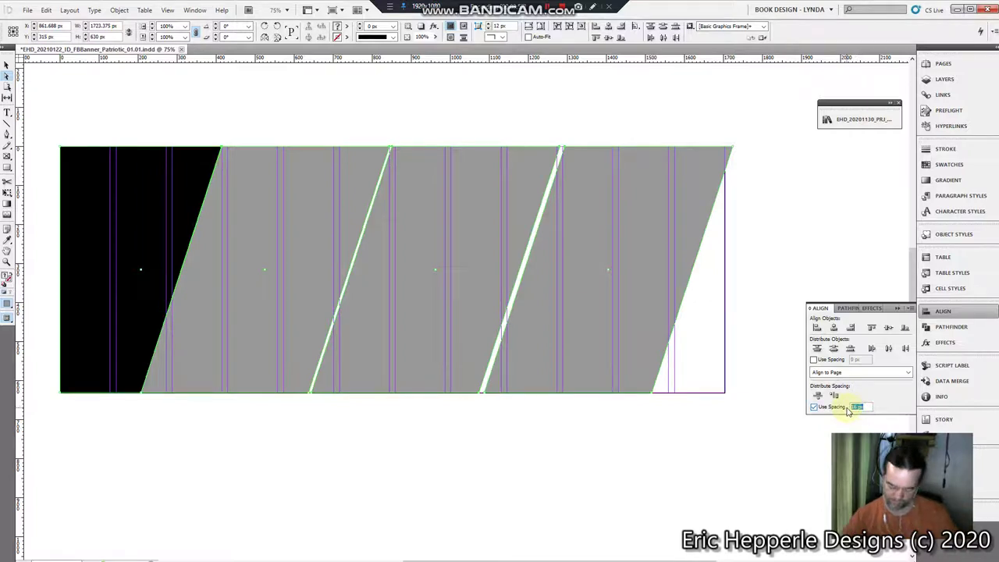
{"action": "type", "text": "6PX"}
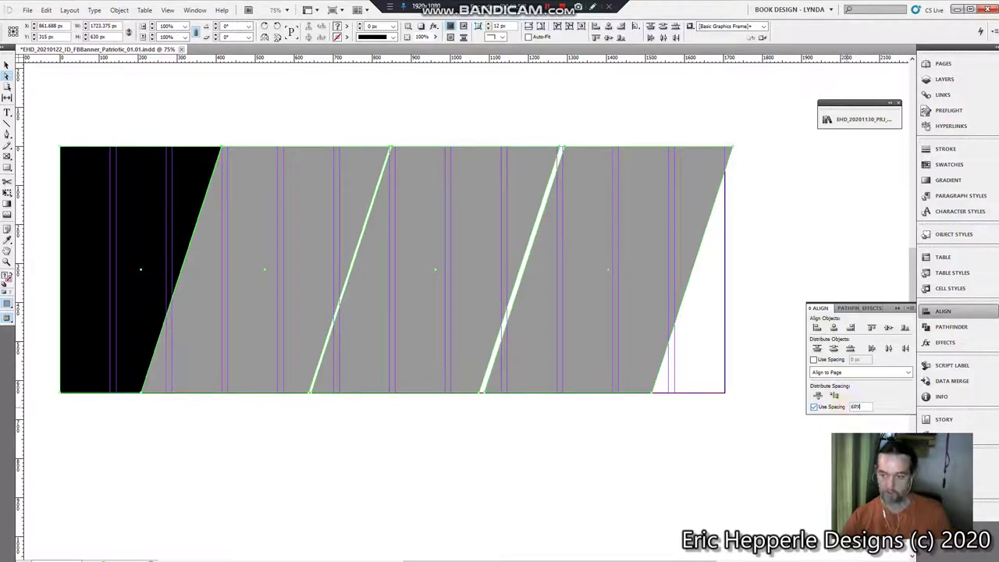
{"action": "left_click", "coordinate": [819, 396]}
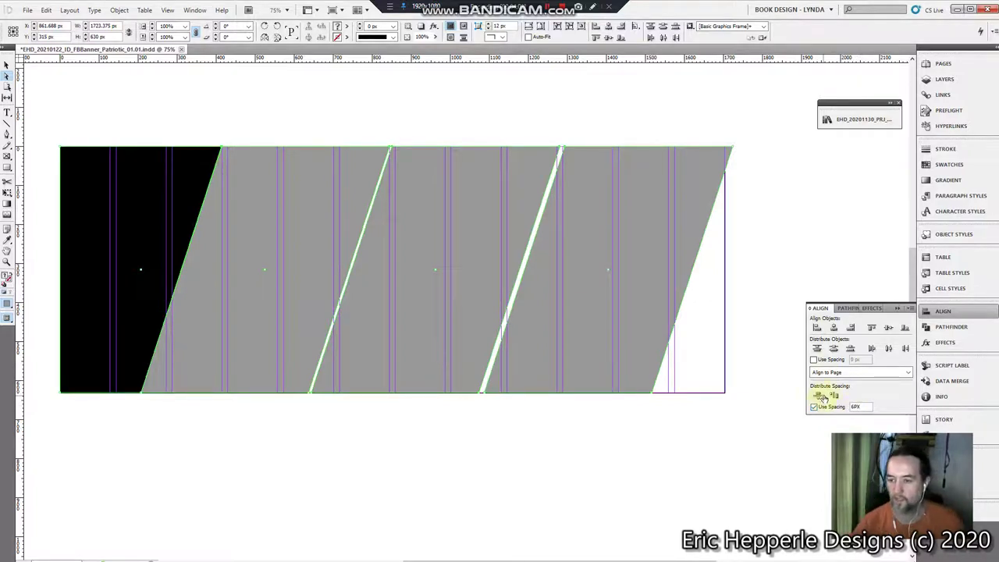
{"action": "left_click", "coordinate": [833, 396]}
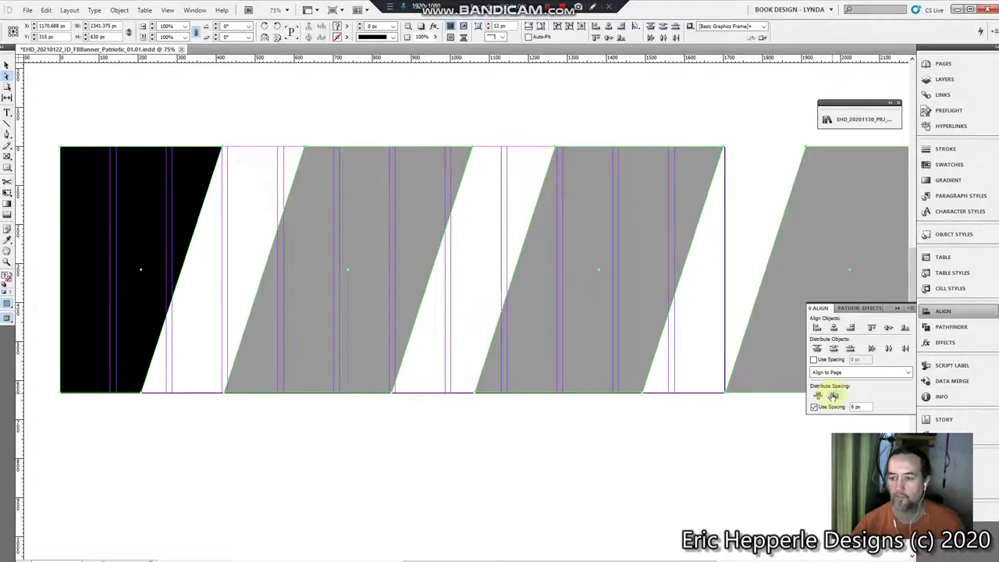
{"action": "left_click", "coordinate": [826, 374]}
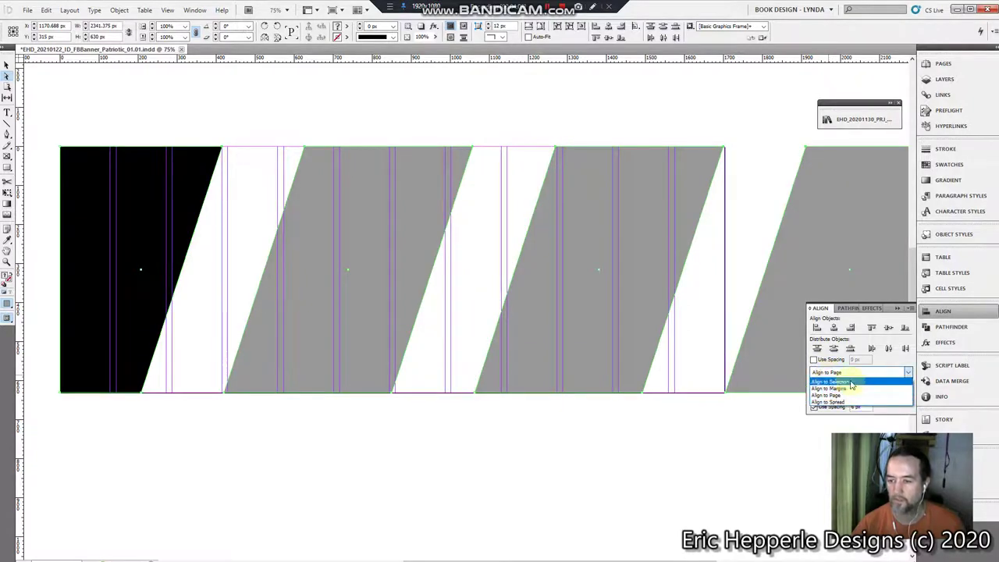
{"action": "left_click", "coordinate": [851, 382]}
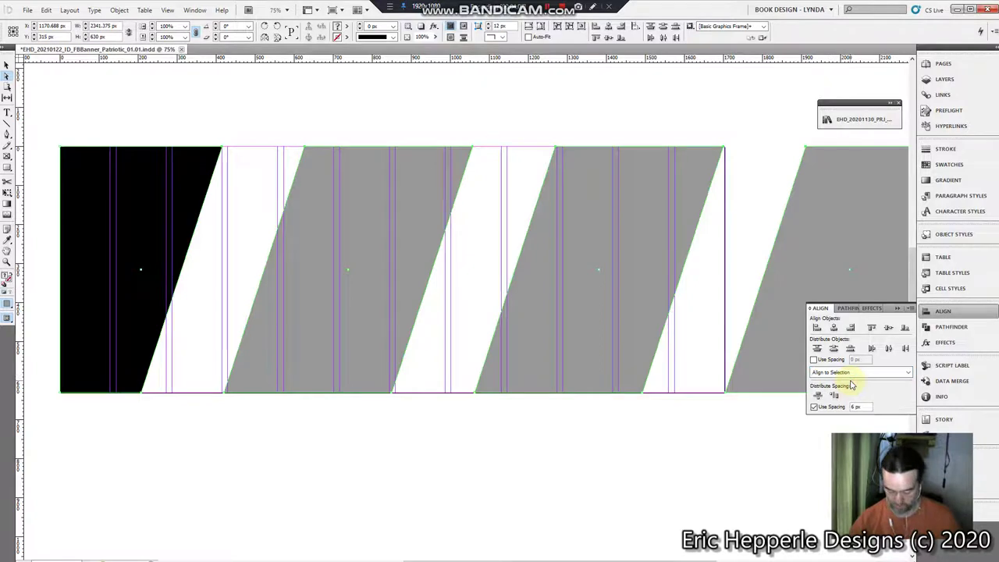
{"action": "left_click", "coordinate": [833, 396]}
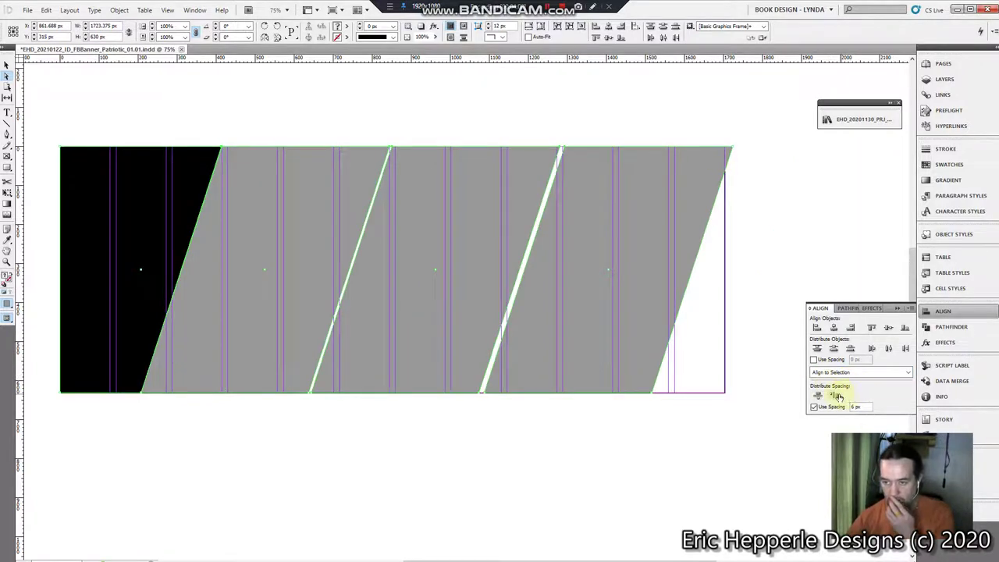
{"action": "left_click", "coordinate": [835, 395]}
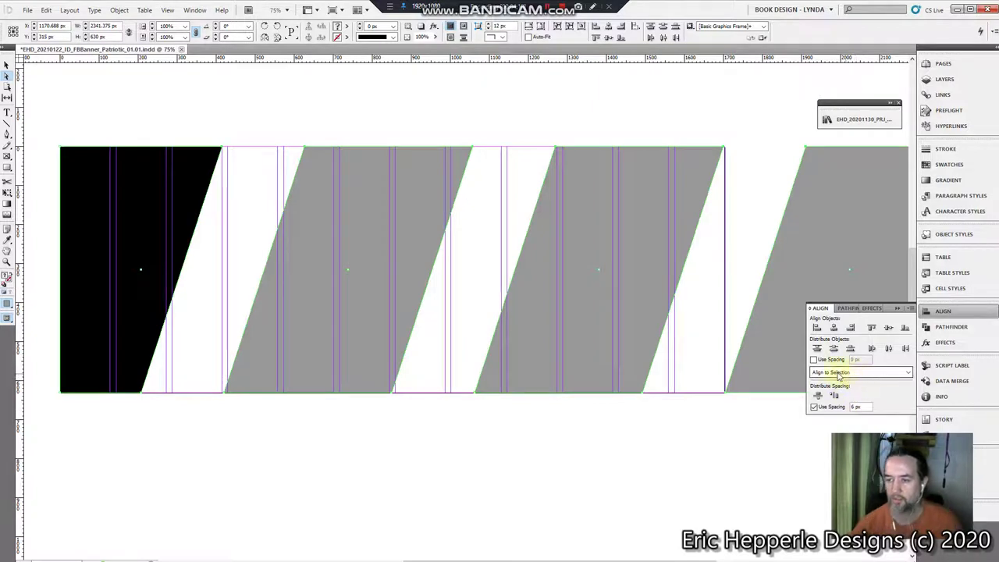
Redistribute the panels horizontally relative to the selection, then deselect them.
{"action": "left_click", "coordinate": [865, 407]}
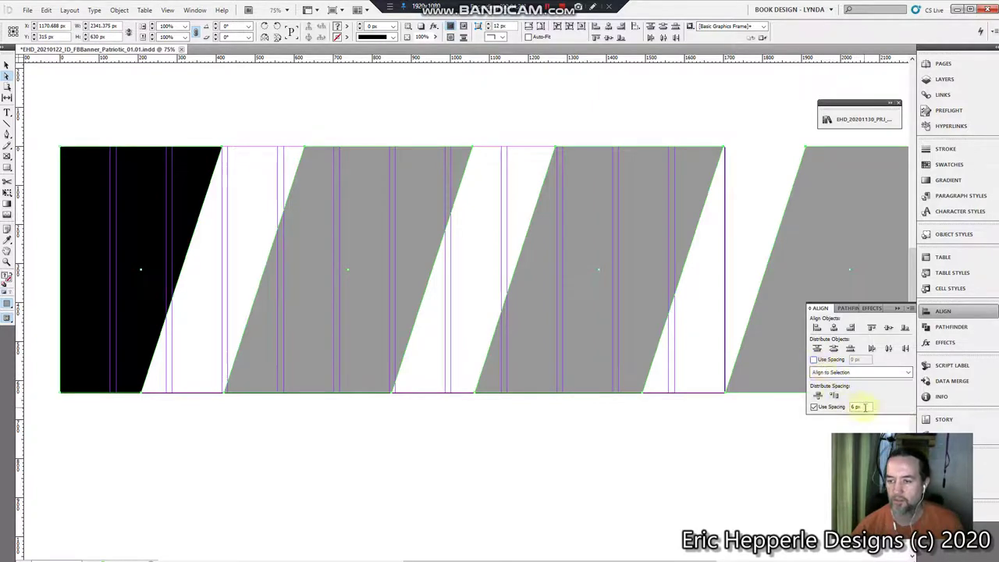
{"action": "left_click", "coordinate": [818, 397]}
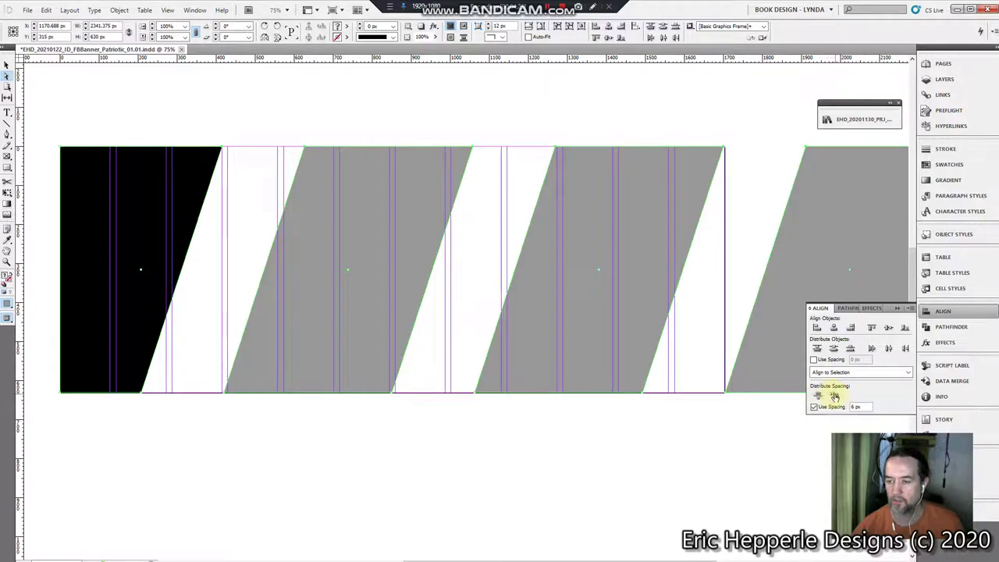
{"action": "left_click", "coordinate": [835, 397]}
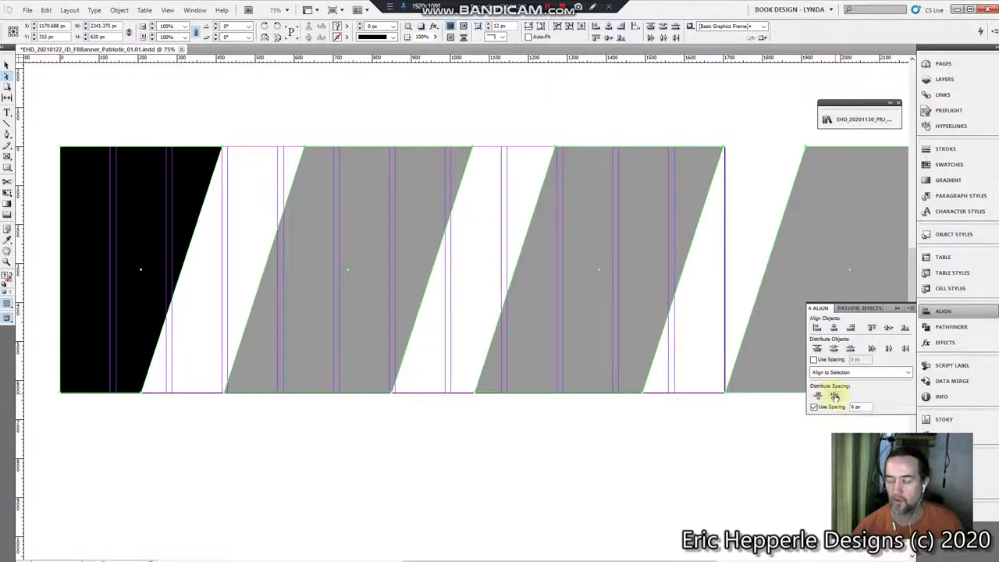
{"action": "left_click", "coordinate": [837, 373]}
{"action": "left_click", "coordinate": [838, 381]}
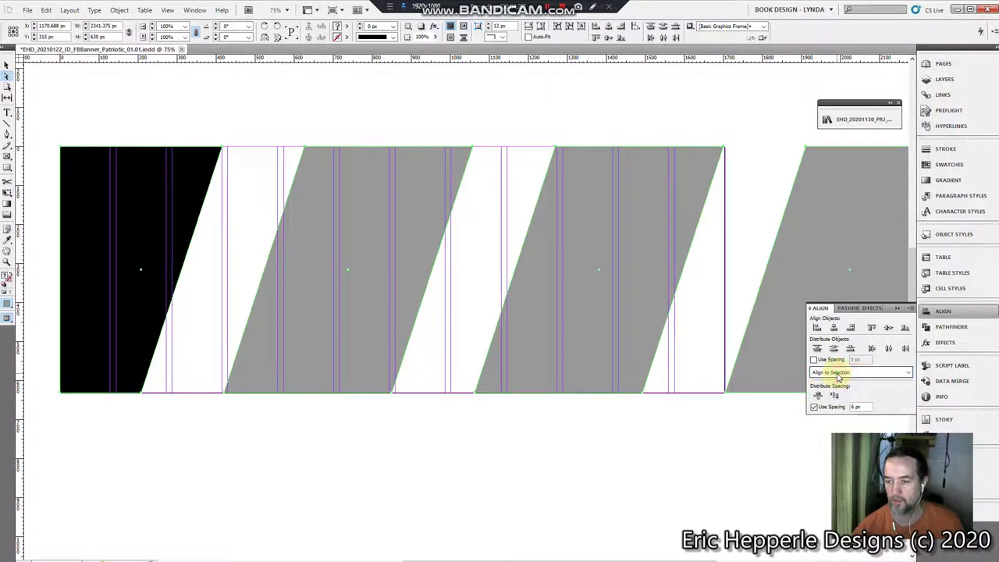
{"action": "left_click", "coordinate": [611, 495]}
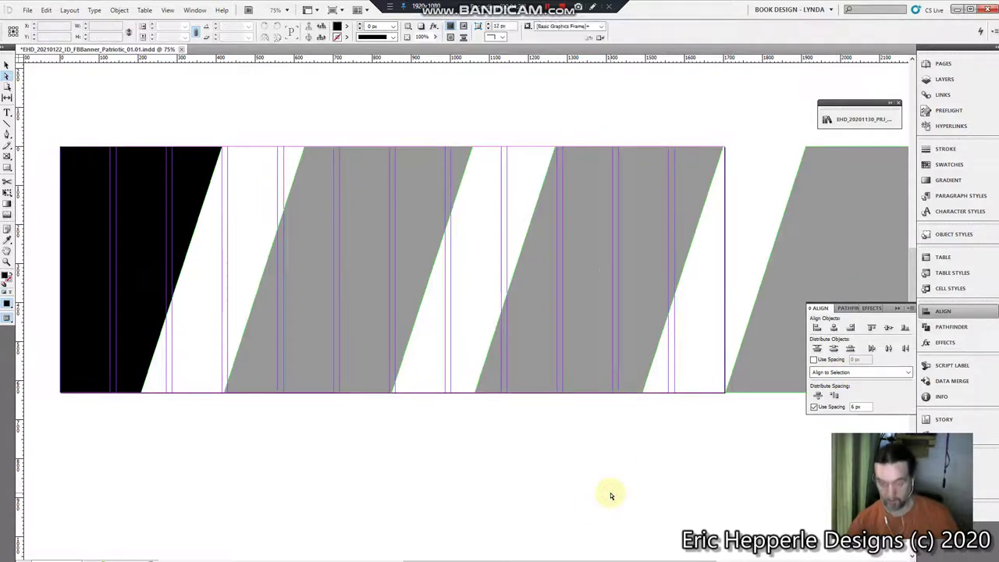
Undo the spread, reselect all shapes and distribute them with 0.5 px spacing.
{"action": "key", "text": "ctrl+z"}
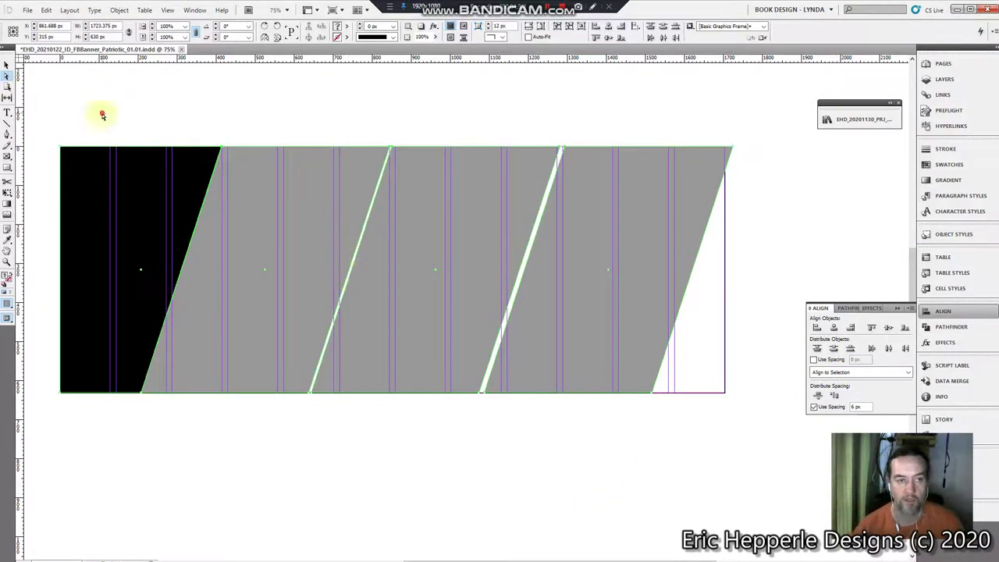
{"action": "left_click_drag", "start_coordinate": [101, 111], "coordinate": [667, 417]}
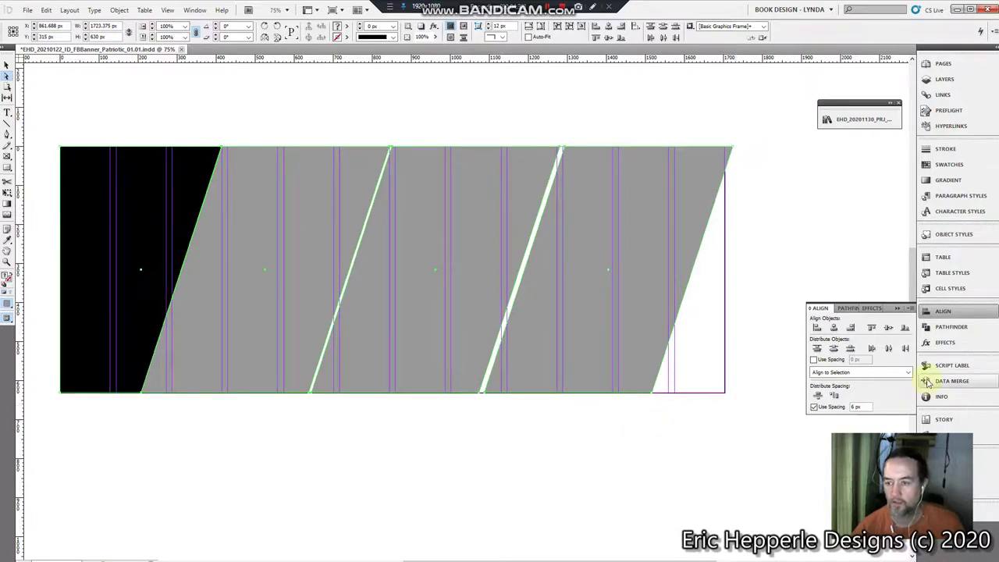
{"action": "left_click", "coordinate": [844, 352]}
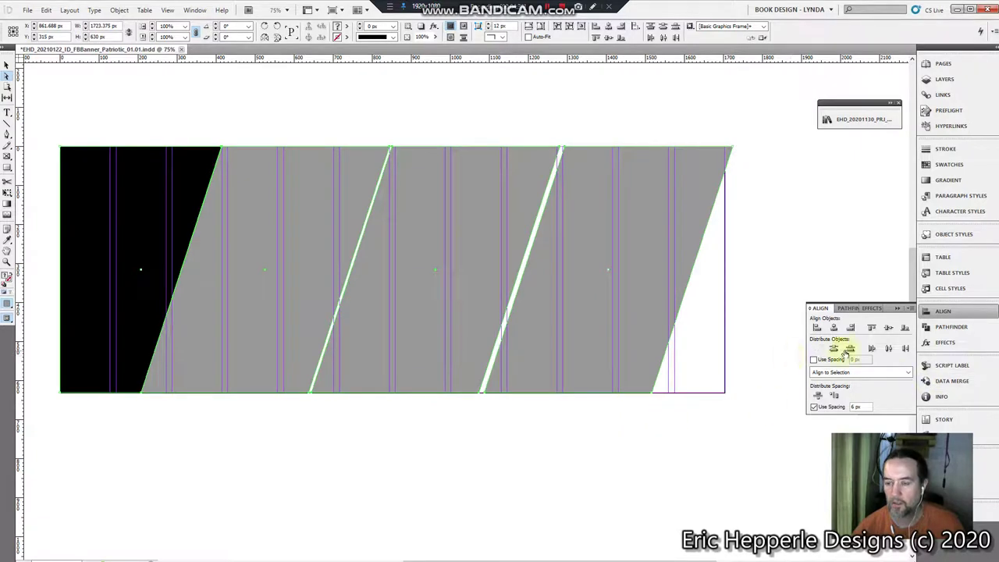
{"action": "double_click", "coordinate": [856, 407]}
{"action": "type", "text": "0.5"}
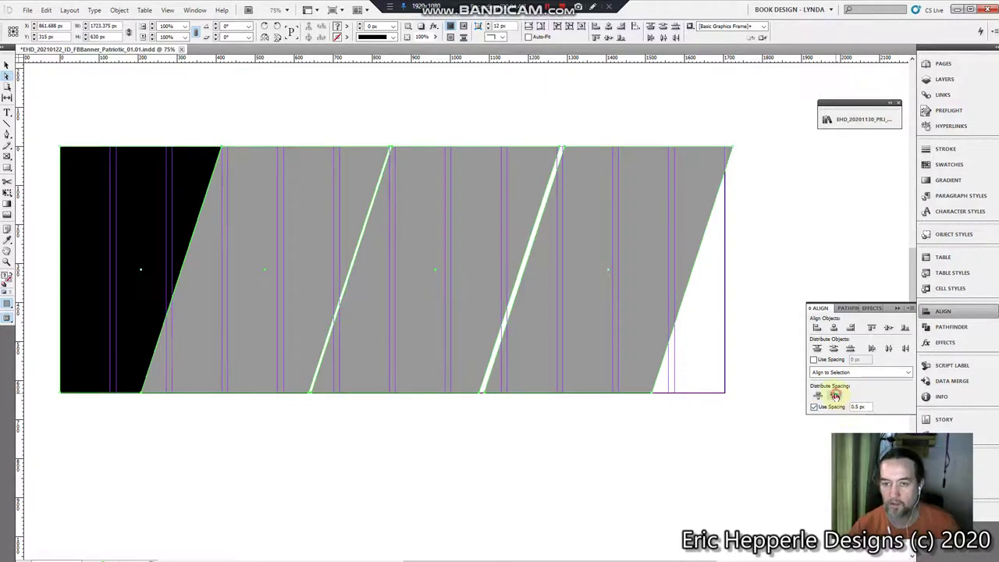
{"action": "left_click", "coordinate": [835, 396]}
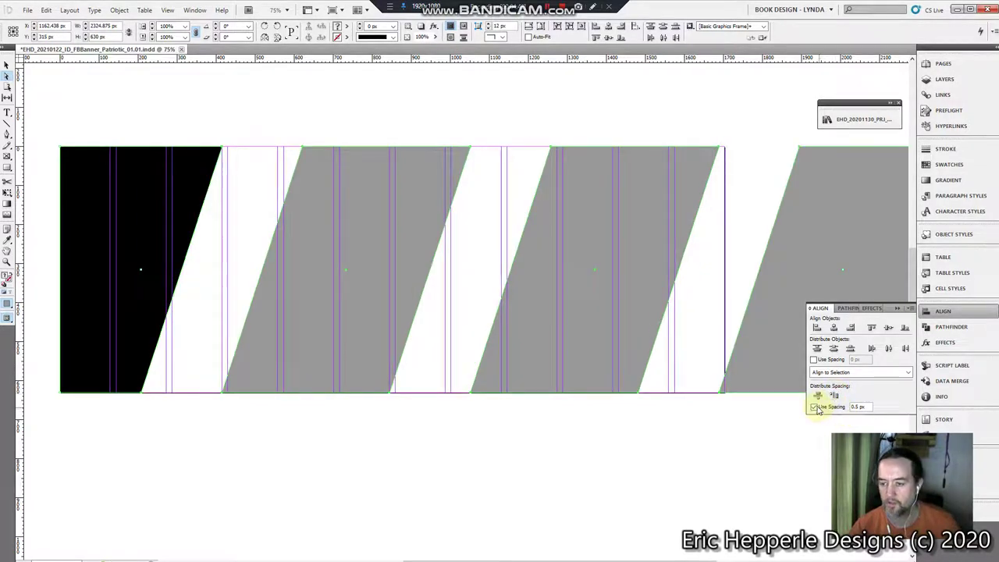
Turn off Use Spacing and redistribute so the gray panels sit edge to edge, then deselect.
{"action": "left_click", "coordinate": [814, 407]}
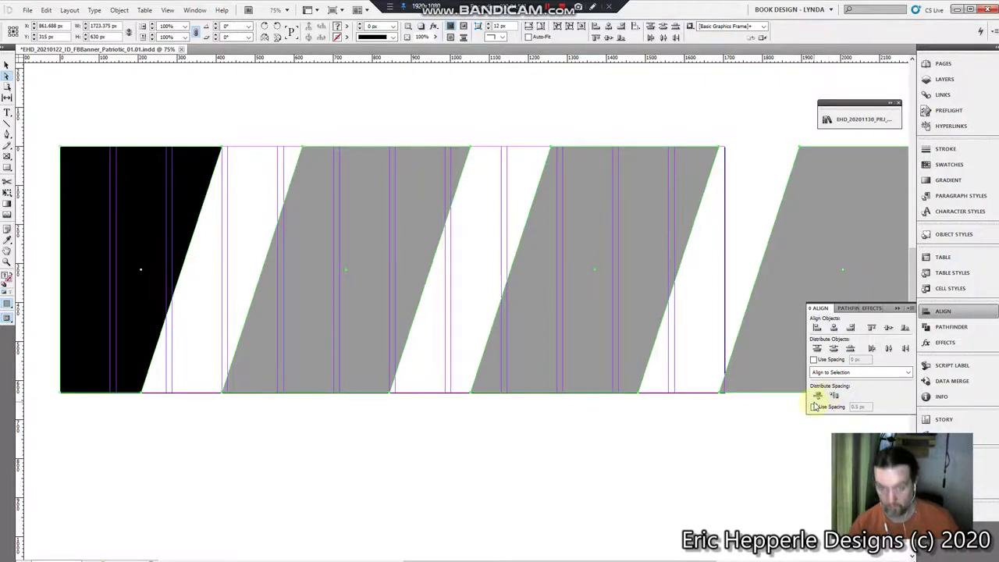
{"action": "left_click", "coordinate": [833, 395]}
{"action": "left_click", "coordinate": [833, 396]}
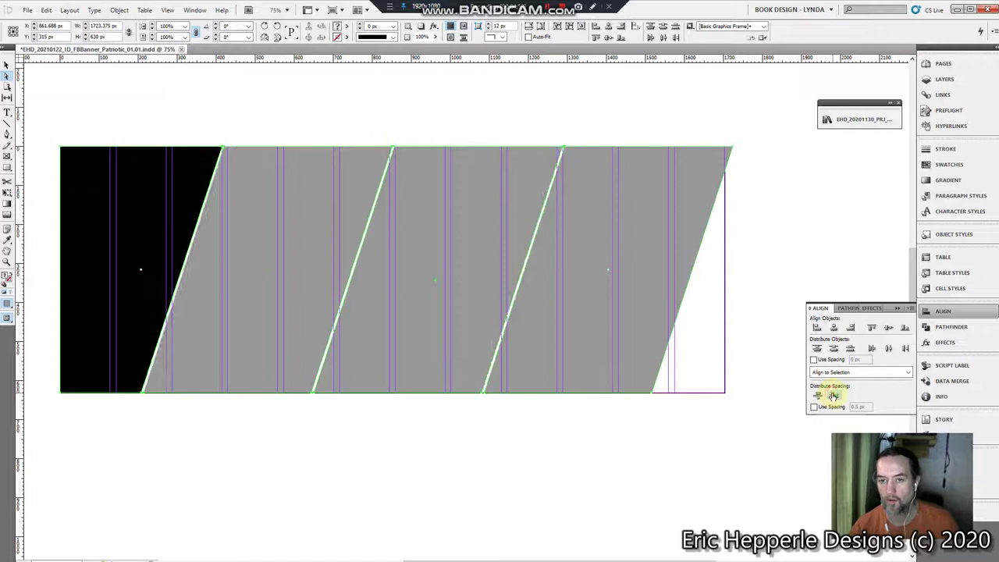
{"action": "left_click", "coordinate": [609, 468]}
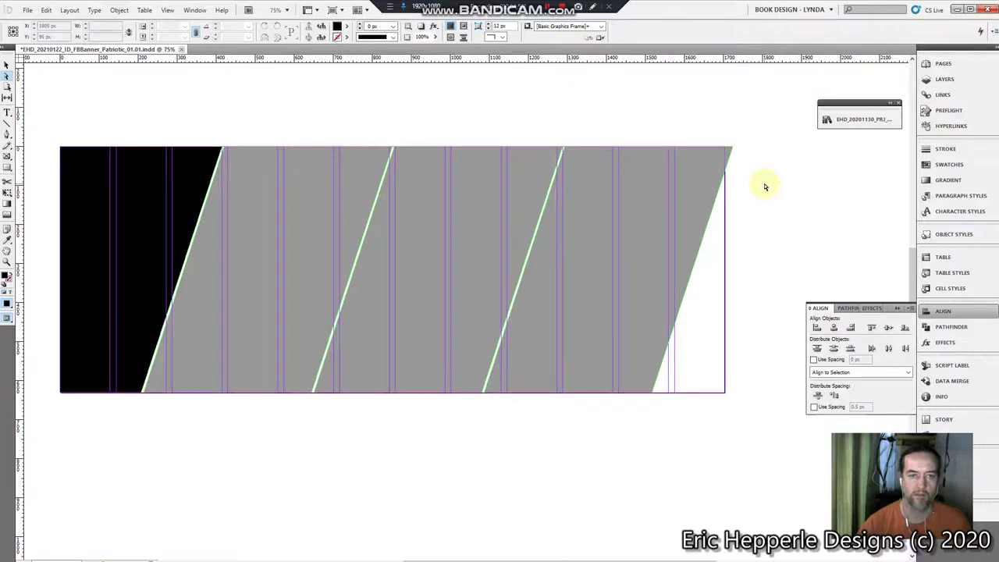
Move all banner shapes left and Alt-drag a copy of the black end section to the right end.
{"action": "left_click", "coordinate": [6, 64]}
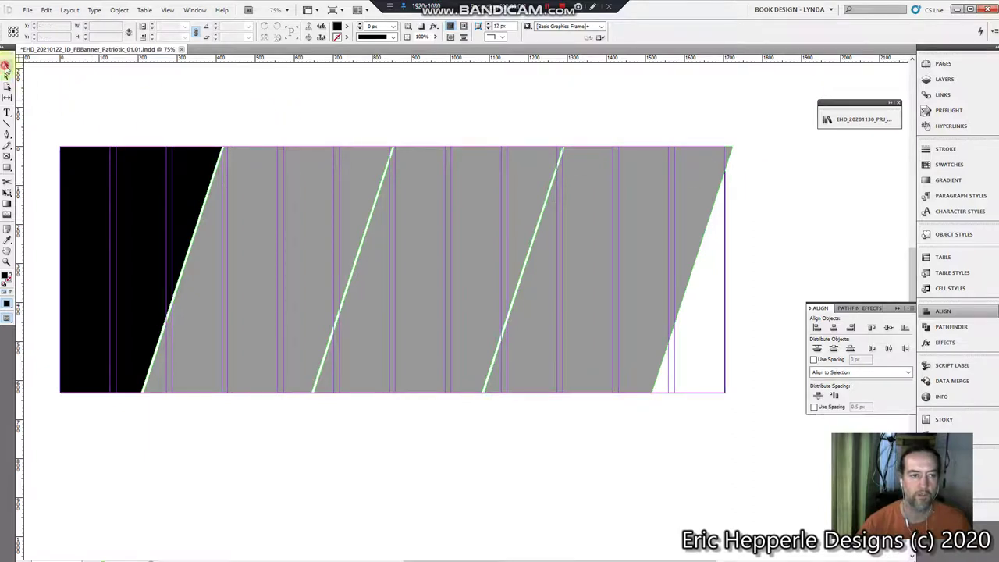
{"action": "left_click_drag", "start_coordinate": [75, 103], "coordinate": [652, 316]}
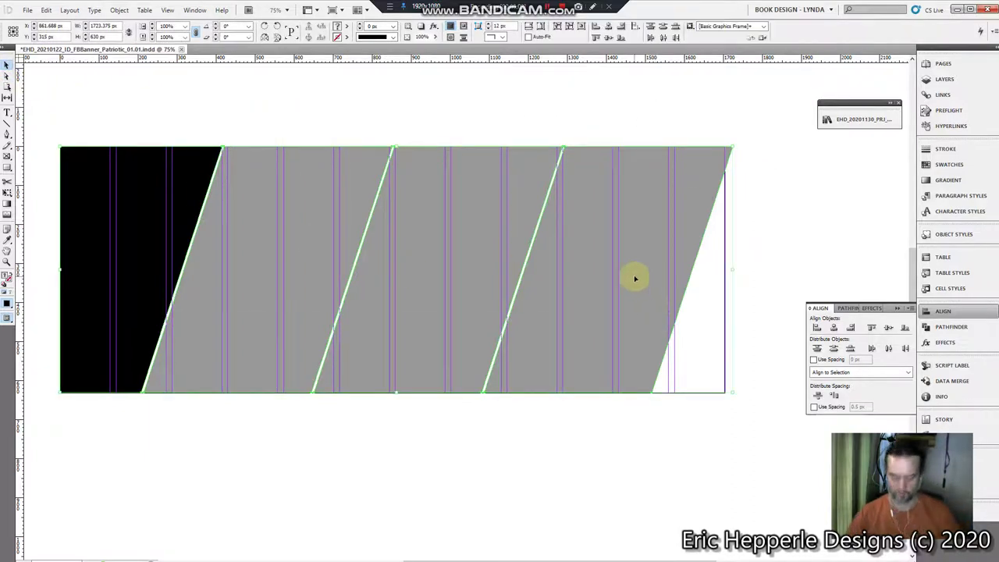
{"action": "left_click_drag", "start_coordinate": [622, 258], "coordinate": [629, 257]}
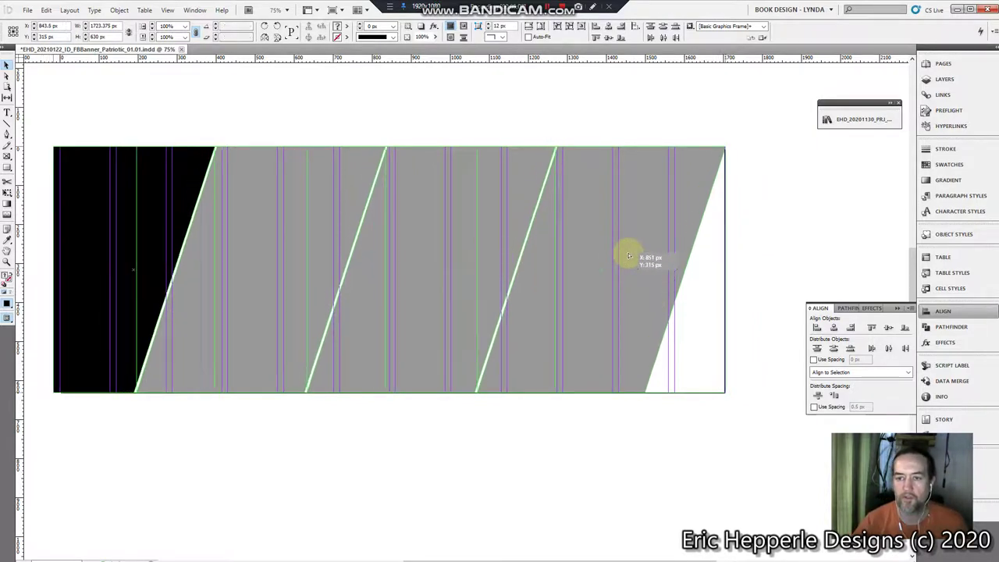
{"action": "mouse_move", "coordinate": [628, 257]}
{"action": "left_mouse_down"}
{"action": "mouse_move", "coordinate": [595, 252]}
{"action": "mouse_move", "coordinate": [603, 253]}
{"action": "left_mouse_up"}
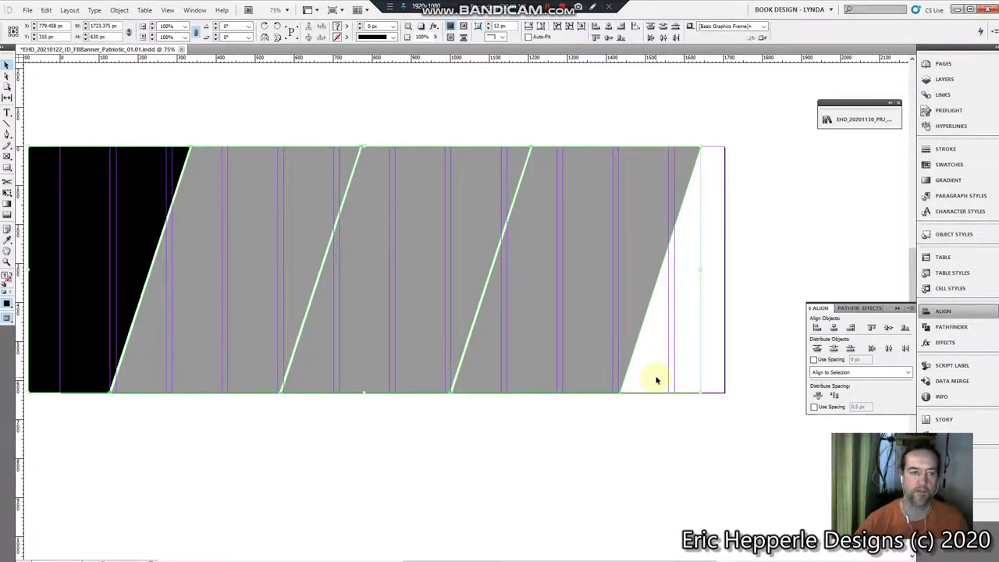
{"action": "left_click", "coordinate": [58, 169]}
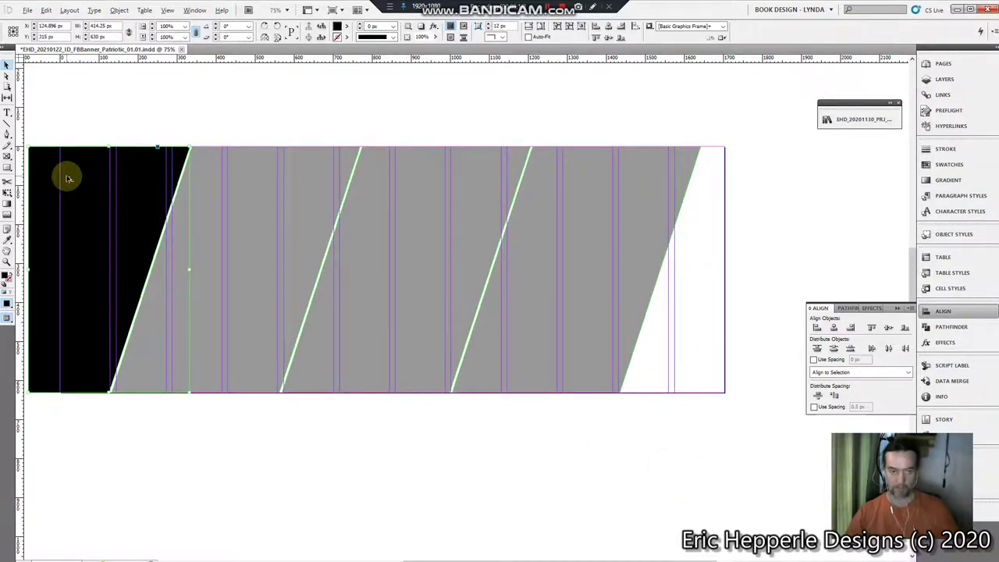
{"action": "left_click_drag", "start_coordinate": [68, 178], "coordinate": [746, 230]}
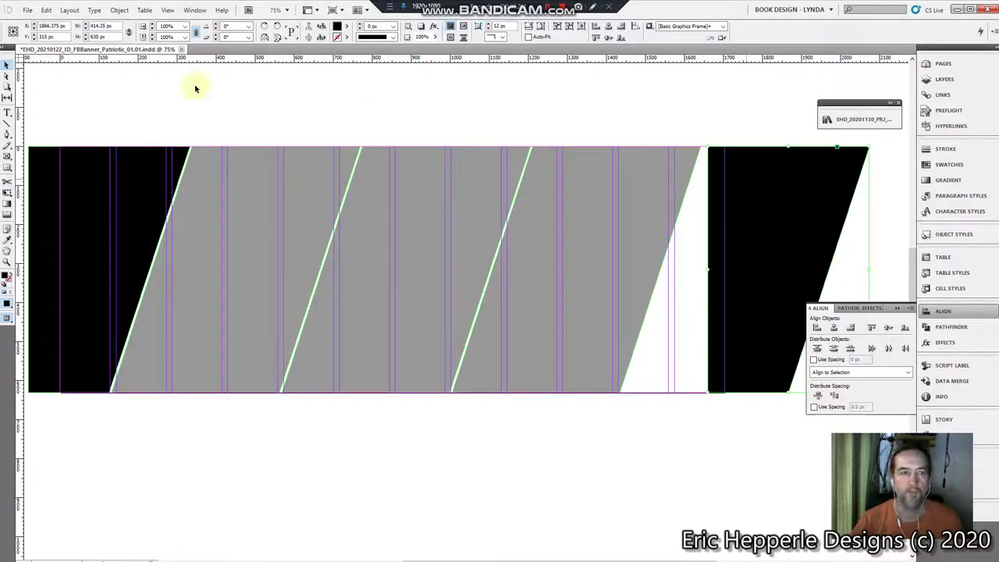
Try vertical and horizontal flips on the right black section, undoing them and restoring the copy.
{"action": "left_click", "coordinate": [117, 10]}
{"action": "mouse_move", "coordinate": [139, 21]}
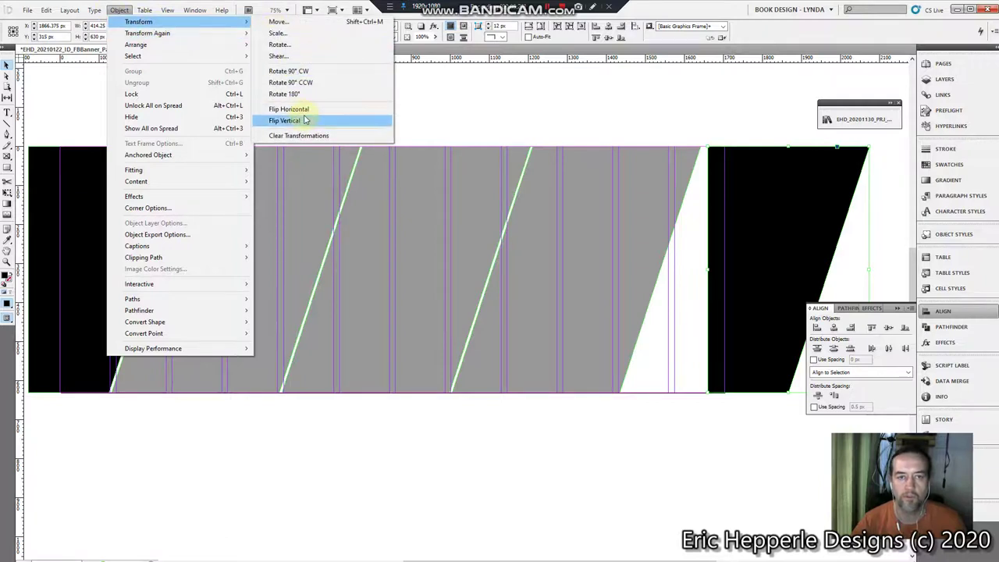
{"action": "left_click", "coordinate": [304, 120]}
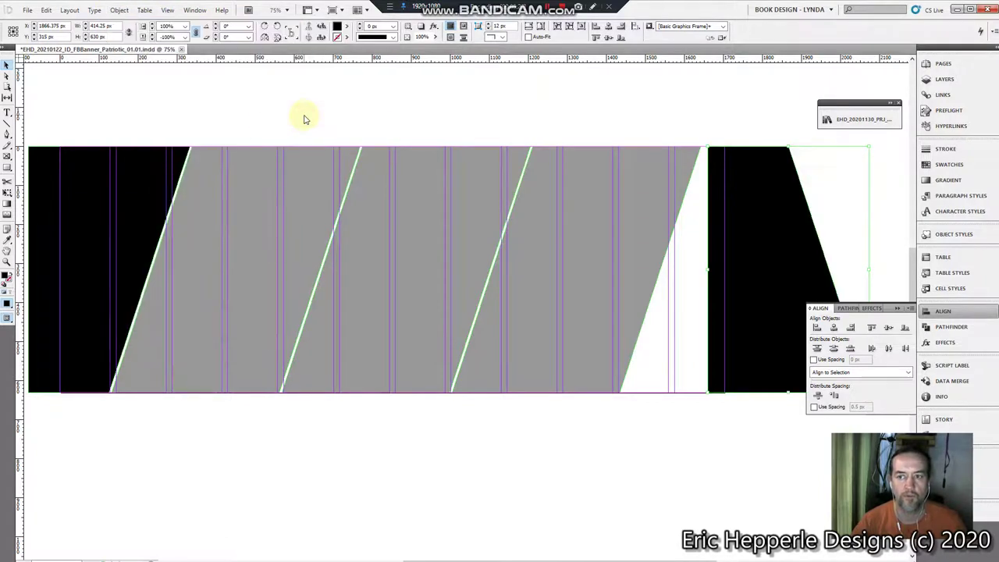
{"action": "key", "text": "ctrl+z"}
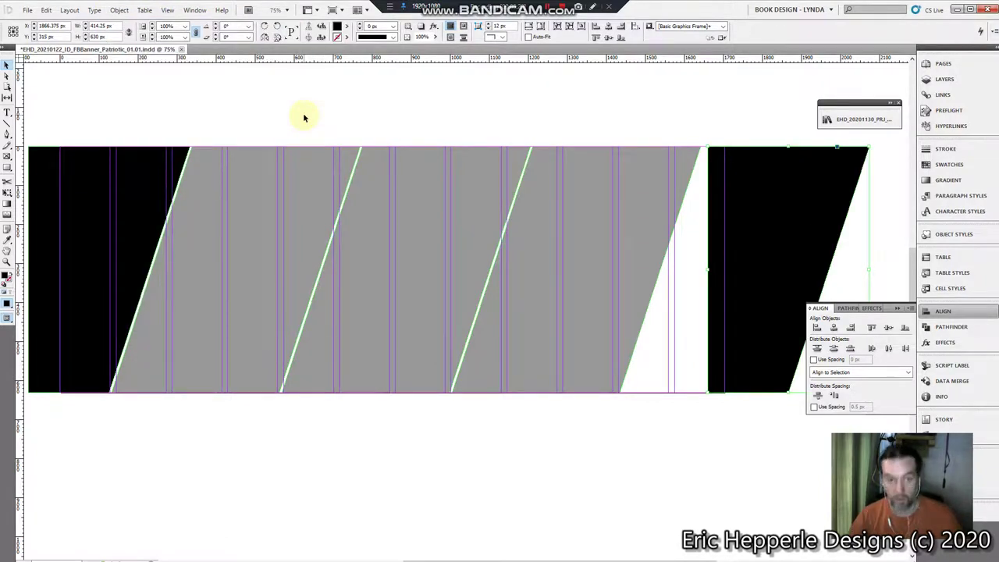
{"action": "left_click", "coordinate": [121, 11]}
{"action": "mouse_move", "coordinate": [180, 21]}
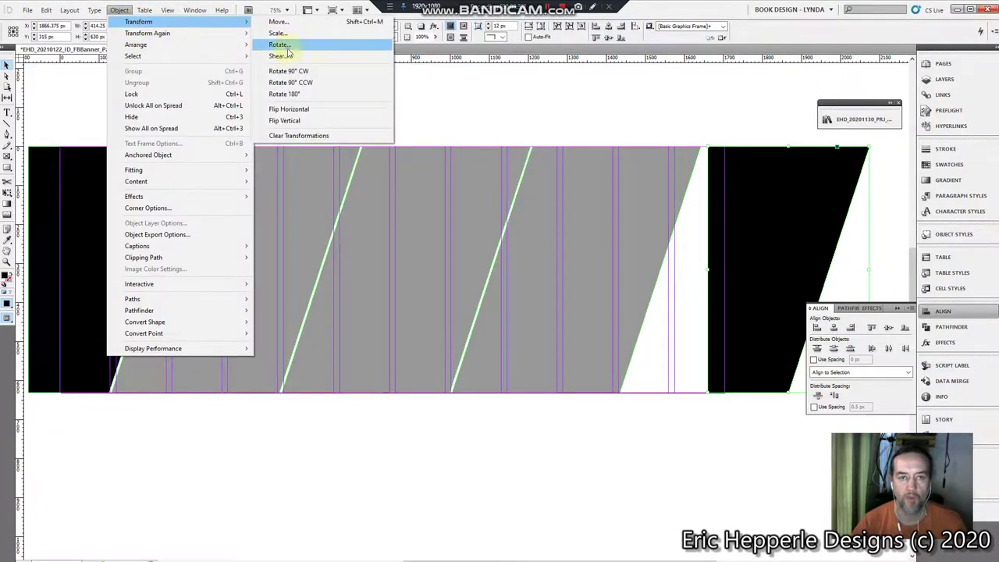
{"action": "left_click", "coordinate": [308, 110]}
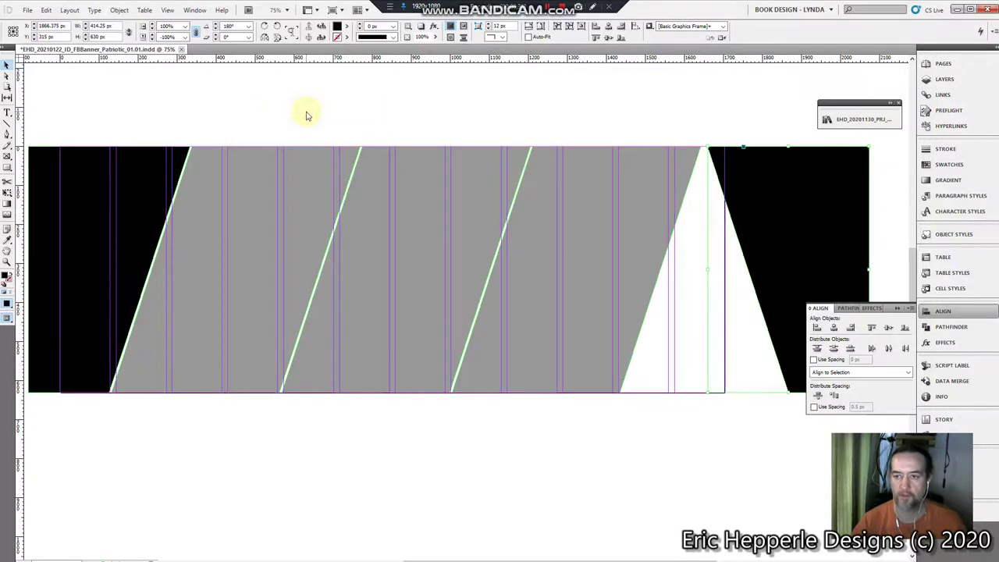
{"action": "key", "text": "ctrl+z"}
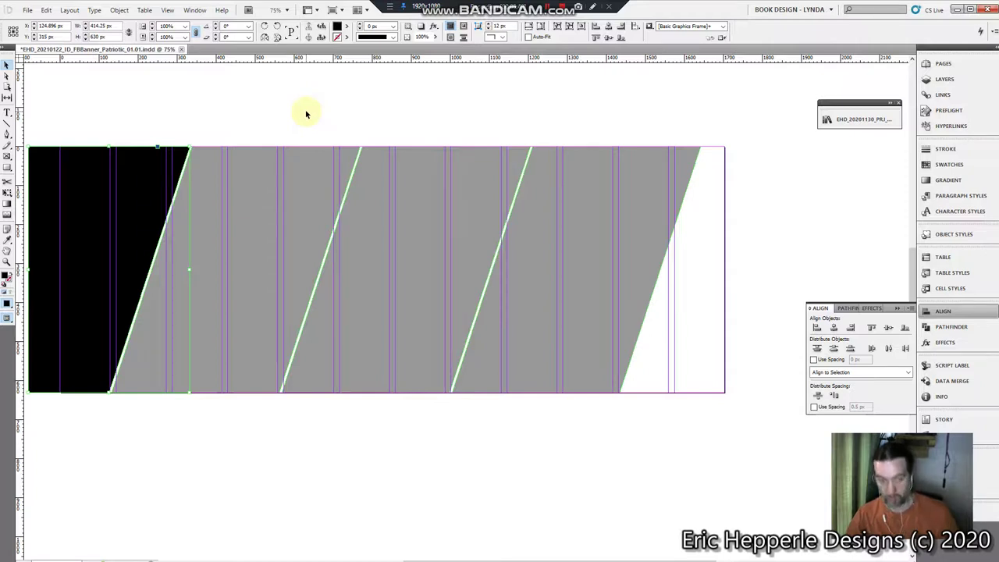
{"action": "key", "text": "ctrl+shift+z"}
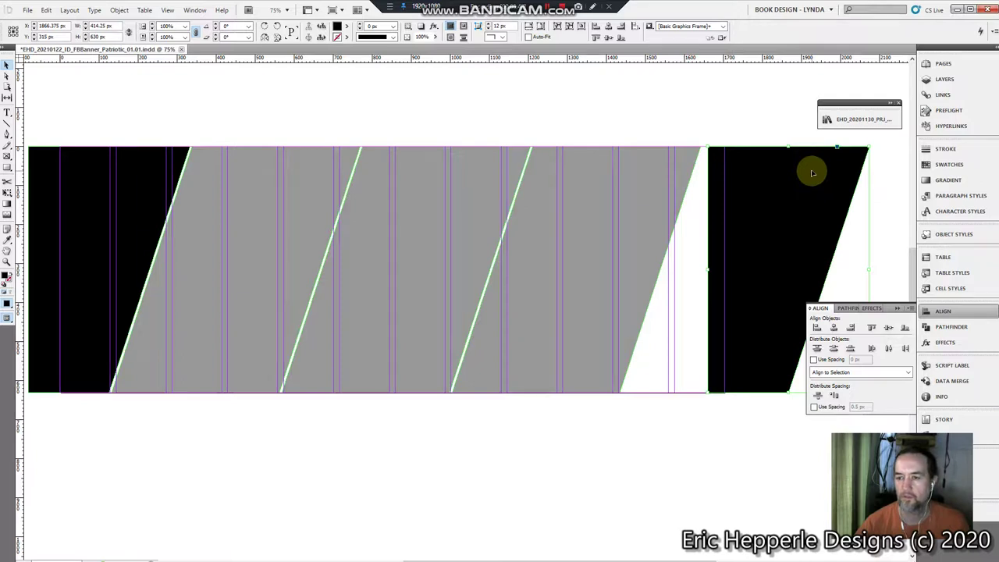
Flip the right black section vertically and horizontally, then slide it against the last gray panel.
{"action": "left_click", "coordinate": [117, 10]}
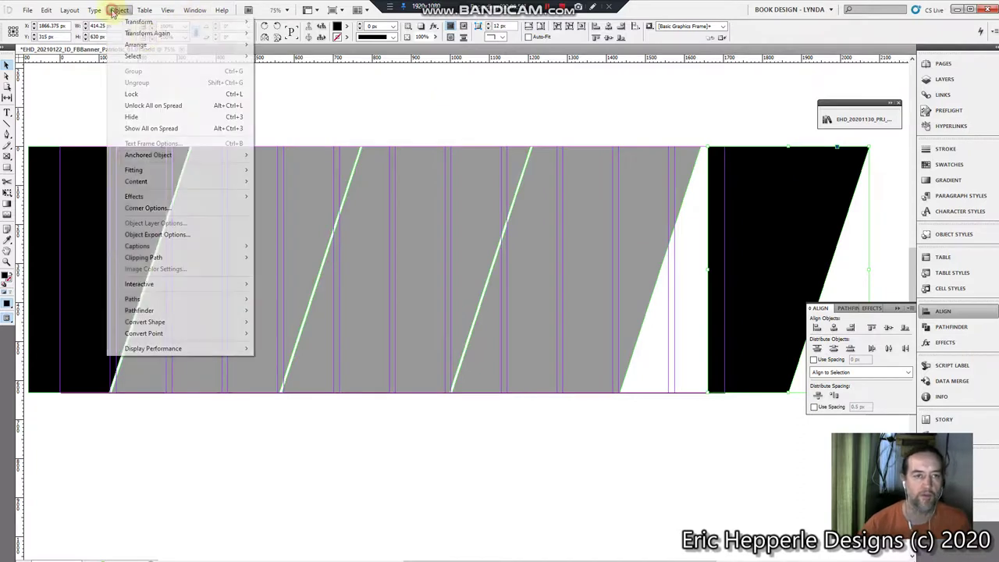
{"action": "mouse_move", "coordinate": [139, 21]}
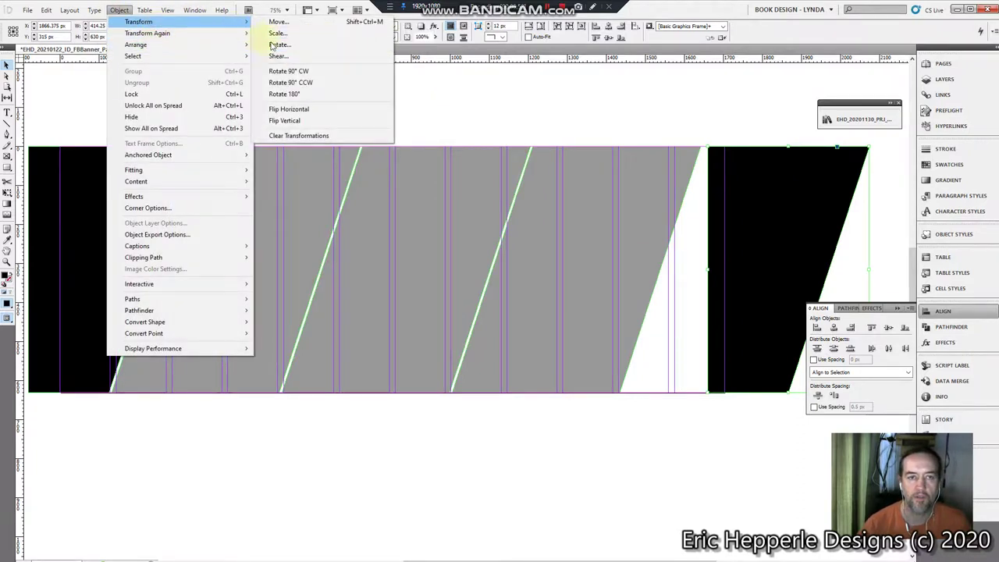
{"action": "left_click", "coordinate": [304, 121]}
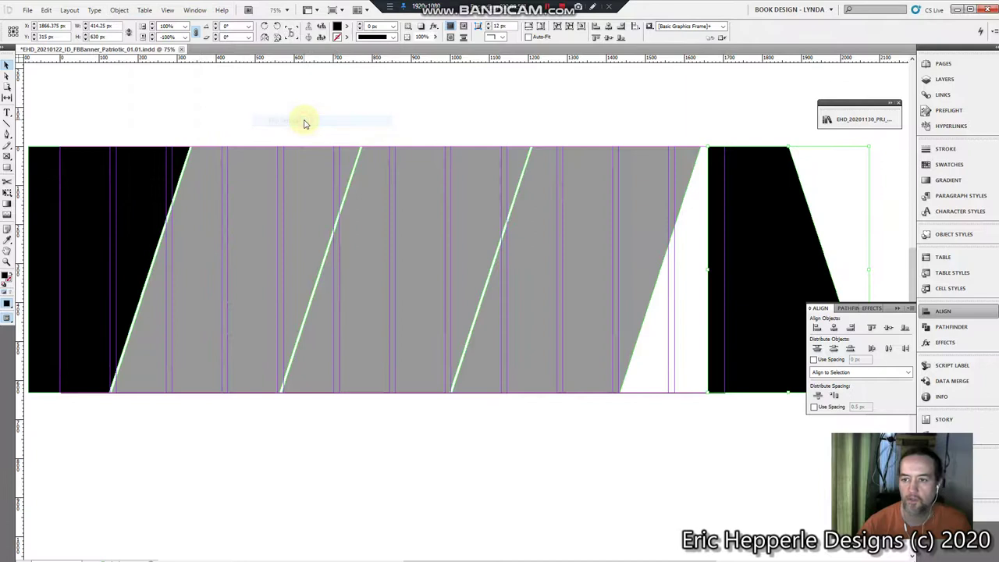
{"action": "left_click", "coordinate": [121, 10]}
{"action": "mouse_move", "coordinate": [139, 22]}
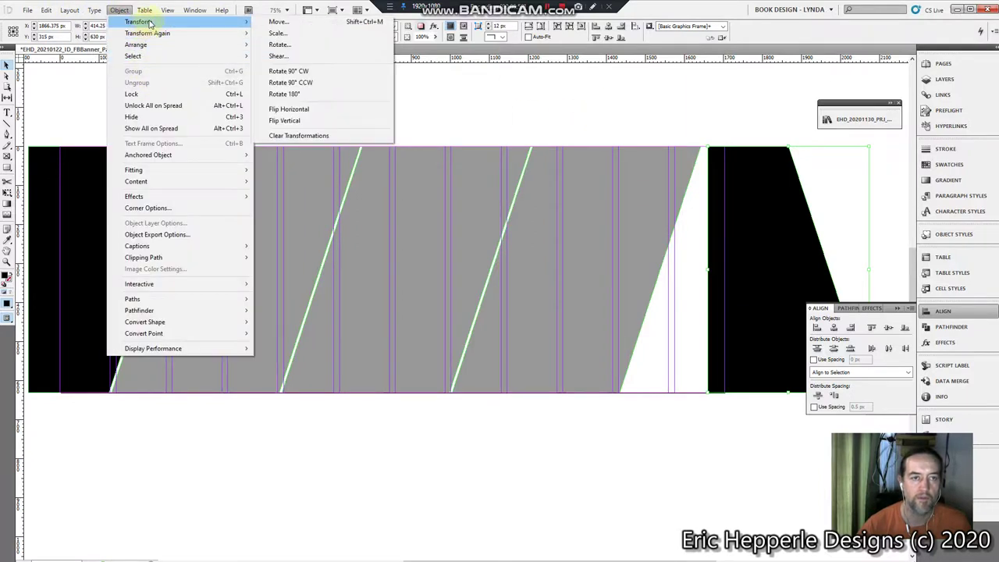
{"action": "left_click", "coordinate": [291, 110]}
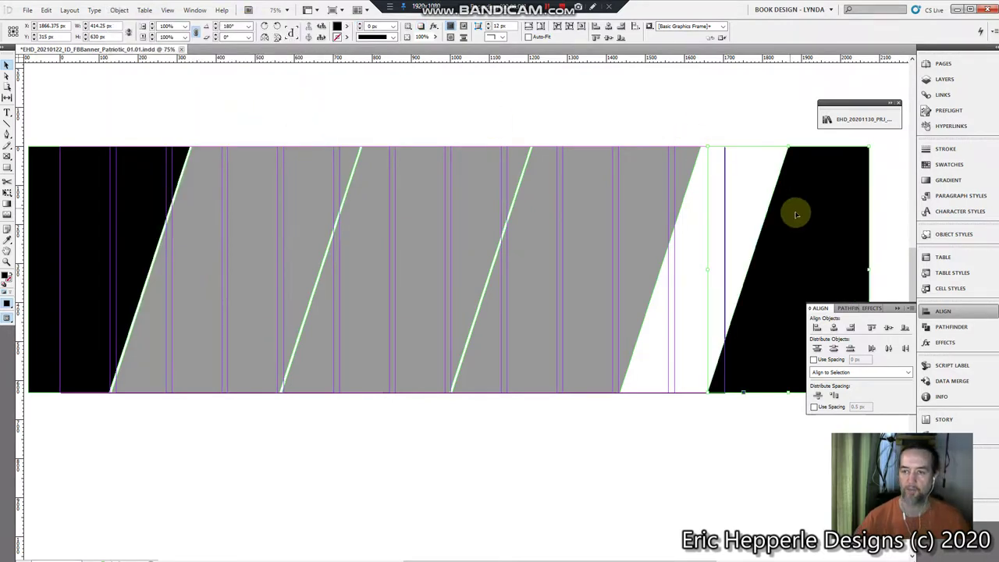
{"action": "left_click_drag", "start_coordinate": [792, 211], "coordinate": [717, 211]}
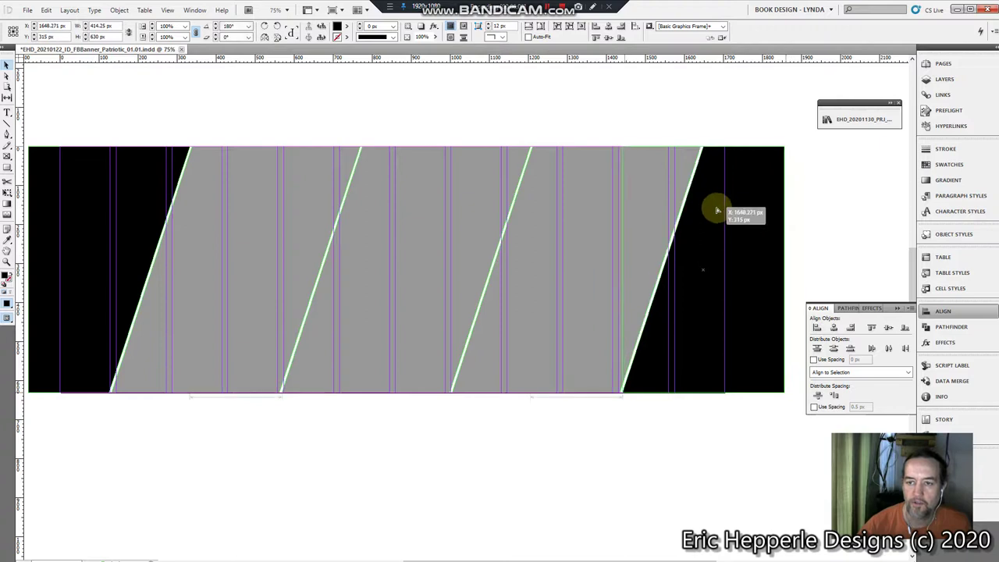
{"action": "left_click", "coordinate": [813, 229]}
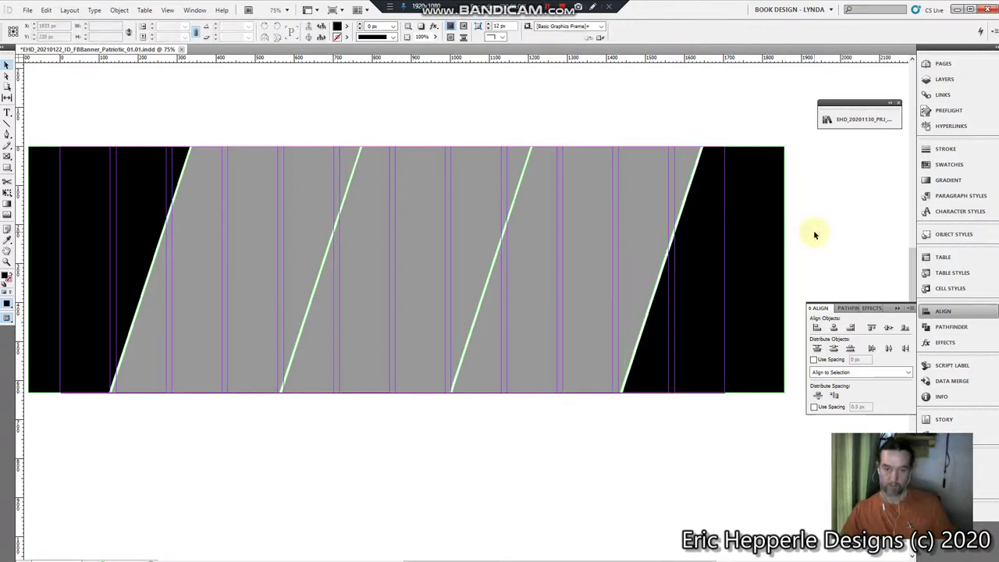
Save the finished banner document with Ctrl+S.
{"action": "key", "text": "ctrl+s"}
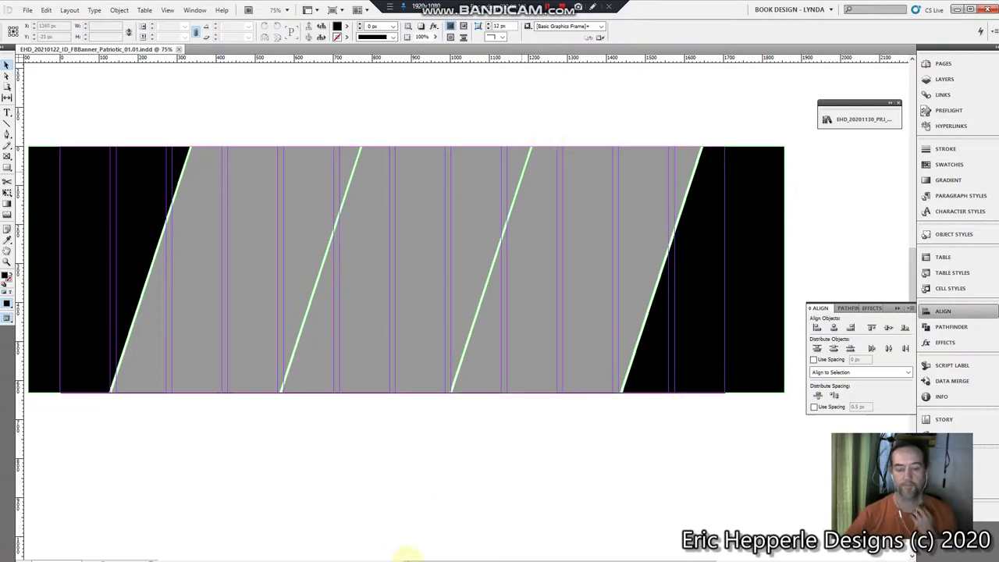